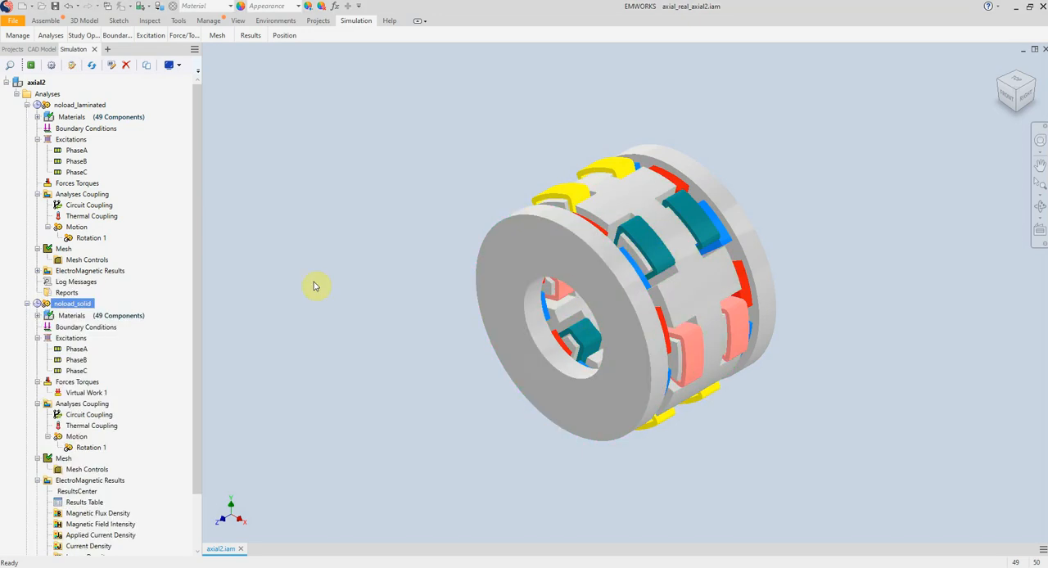
Review the noload_laminated study's time duration, core loss parameters and material assignments, leaving its properties unmodified.
{"action": "left_click", "coordinate": [72, 105]}
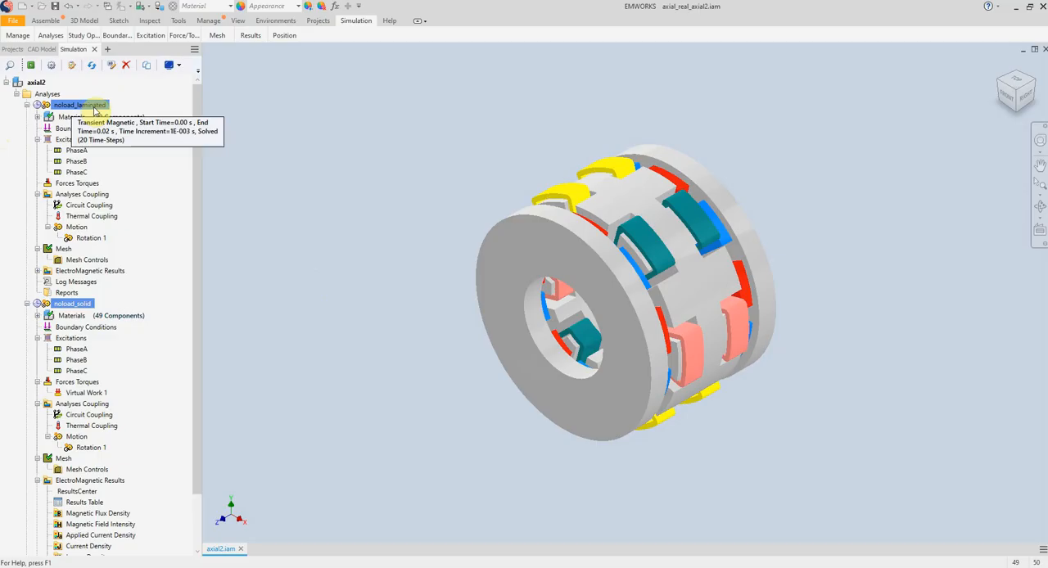
{"action": "right_click", "coordinate": [51, 109]}
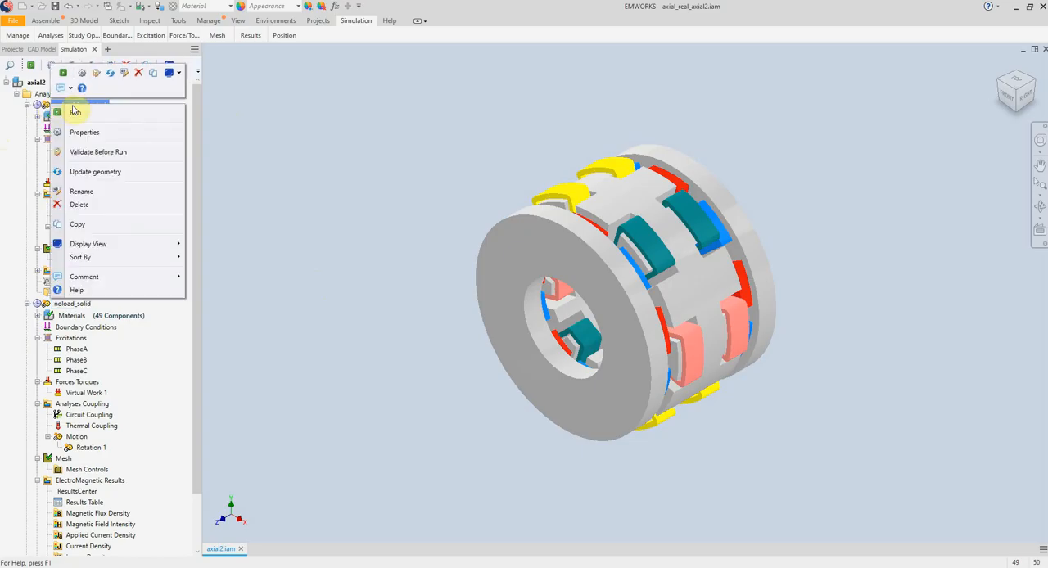
{"action": "left_click", "coordinate": [85, 134]}
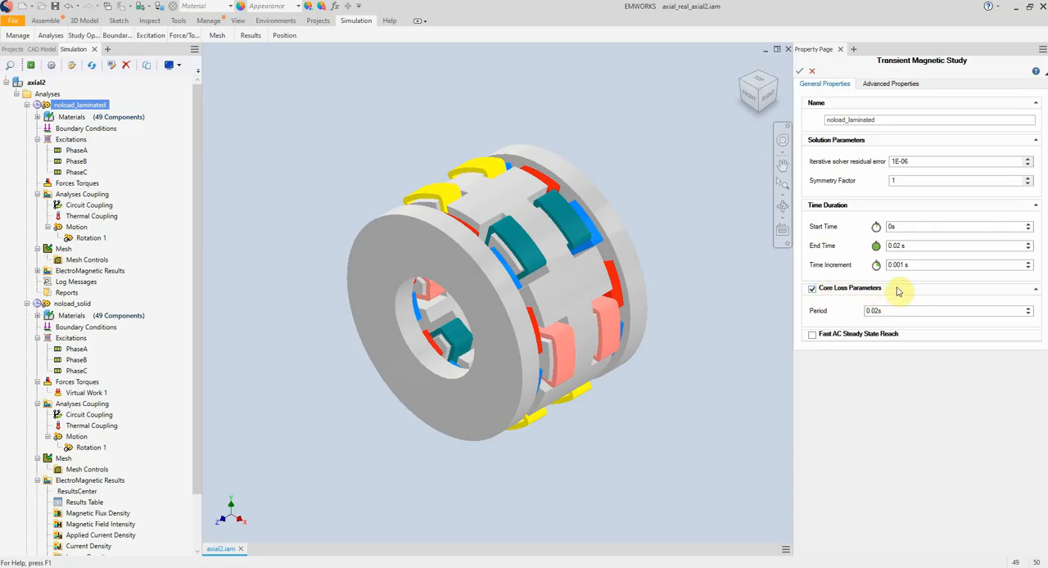
{"action": "left_click", "coordinate": [813, 73]}
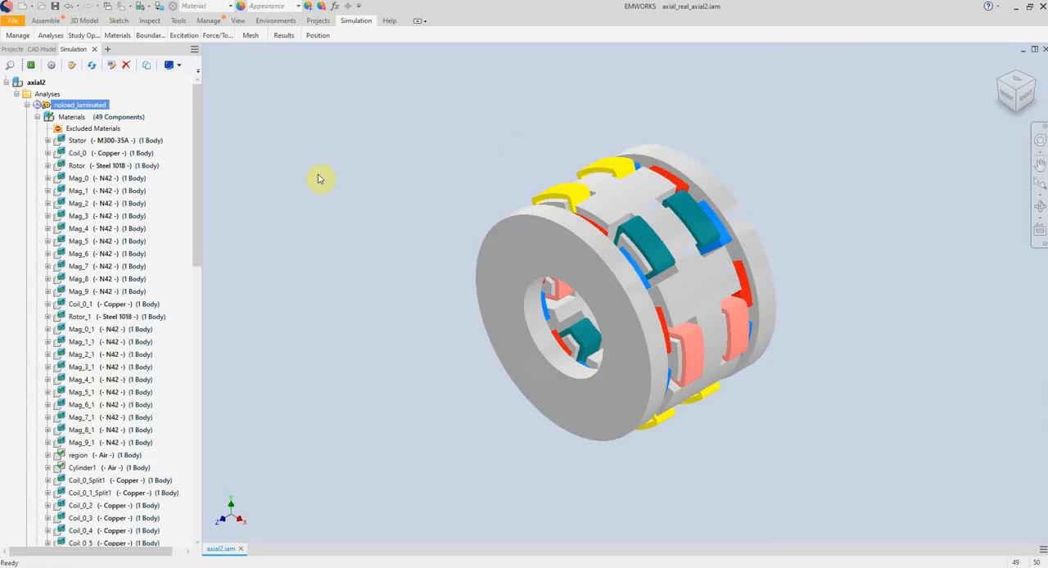
{"action": "left_click", "coordinate": [91, 141]}
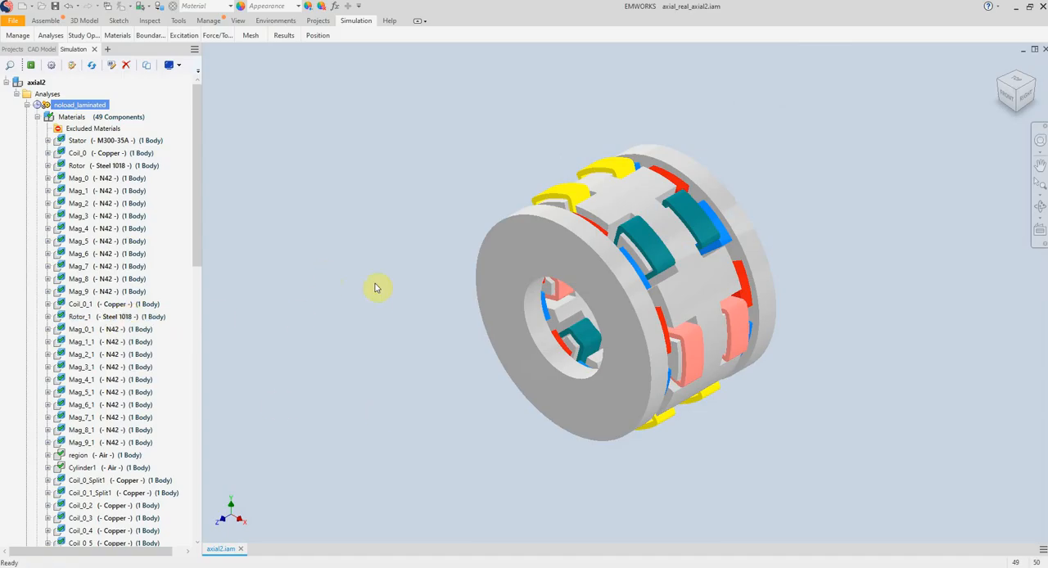
{"action": "left_click", "coordinate": [27, 105]}
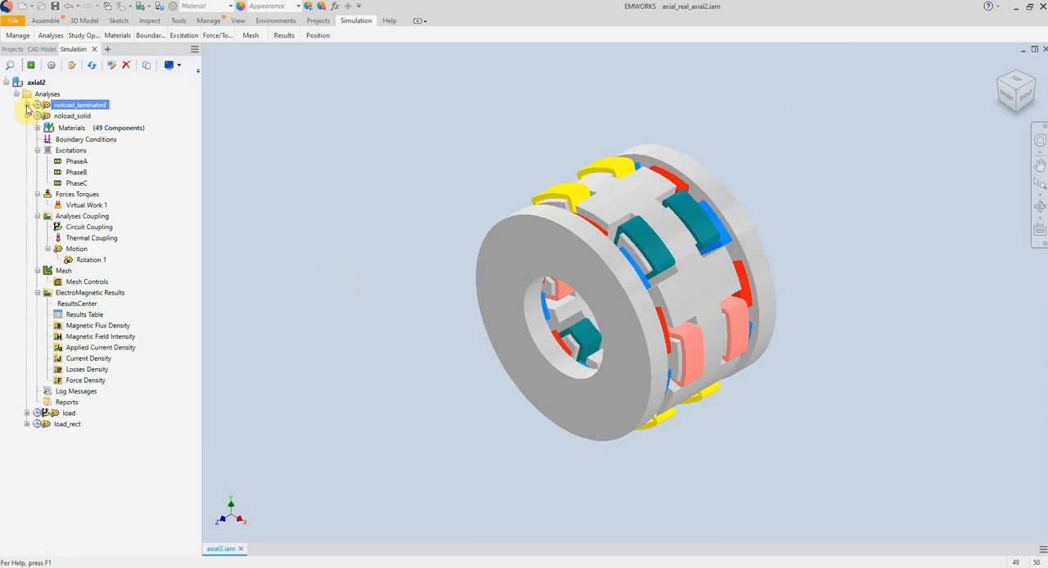
Review the noload_solid study's general properties and the materials assigned to its stator, coil and rotors.
{"action": "double_click", "coordinate": [73, 116]}
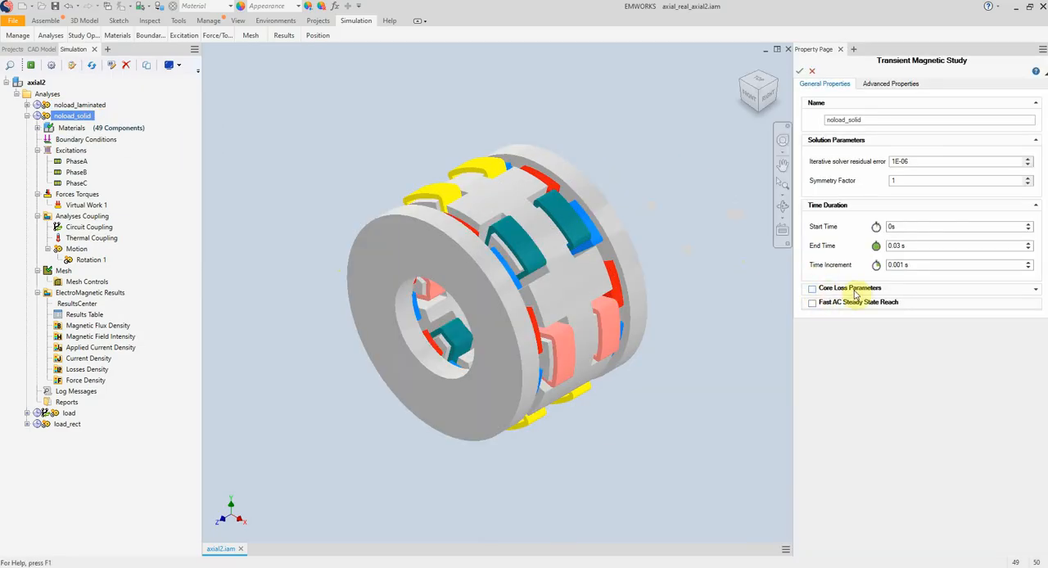
{"action": "left_click", "coordinate": [811, 73]}
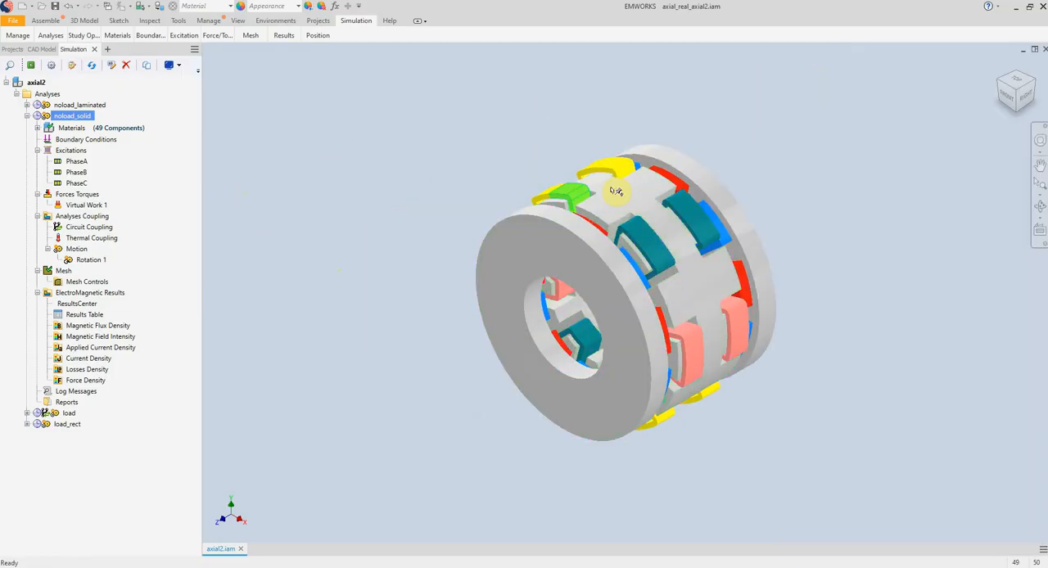
{"action": "left_click", "coordinate": [35, 129]}
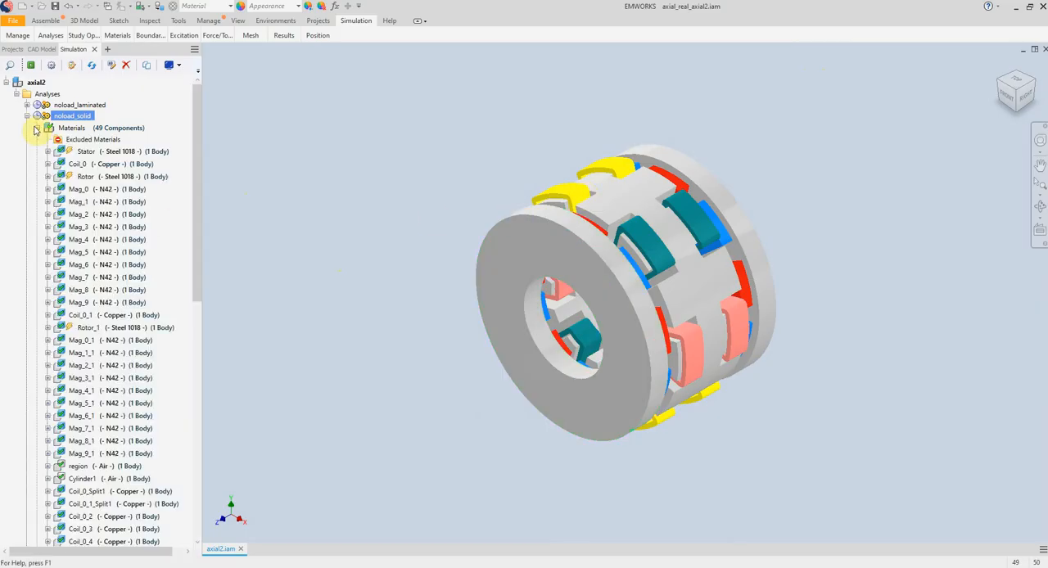
{"action": "left_click", "coordinate": [87, 153]}
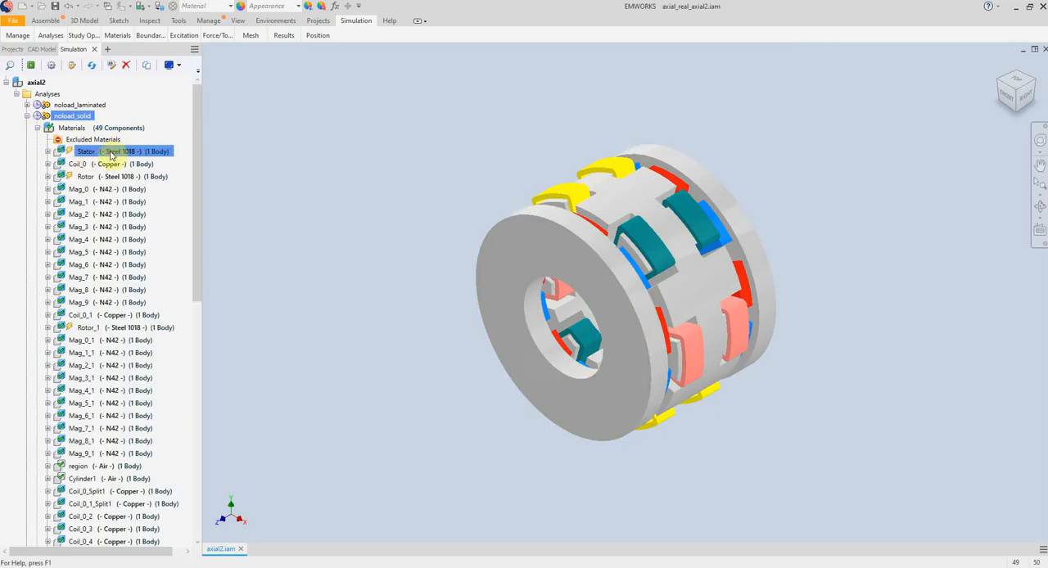
{"action": "left_click", "coordinate": [102, 164]}
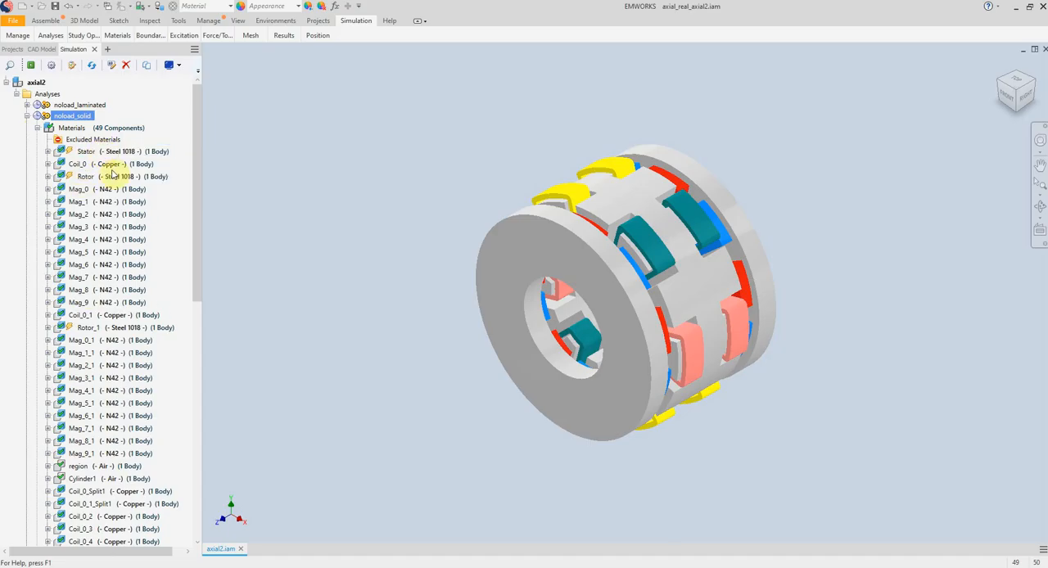
{"action": "left_click", "coordinate": [93, 327]}
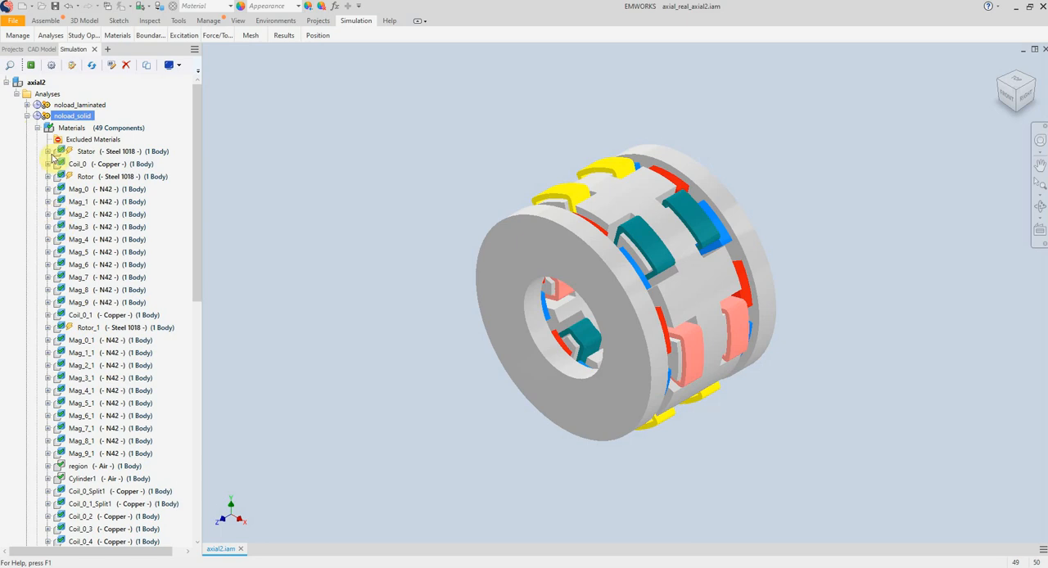
Check the eddy effects option on the Stator and Rotor materials of noload_solid without altering it.
{"action": "left_click", "coordinate": [73, 154]}
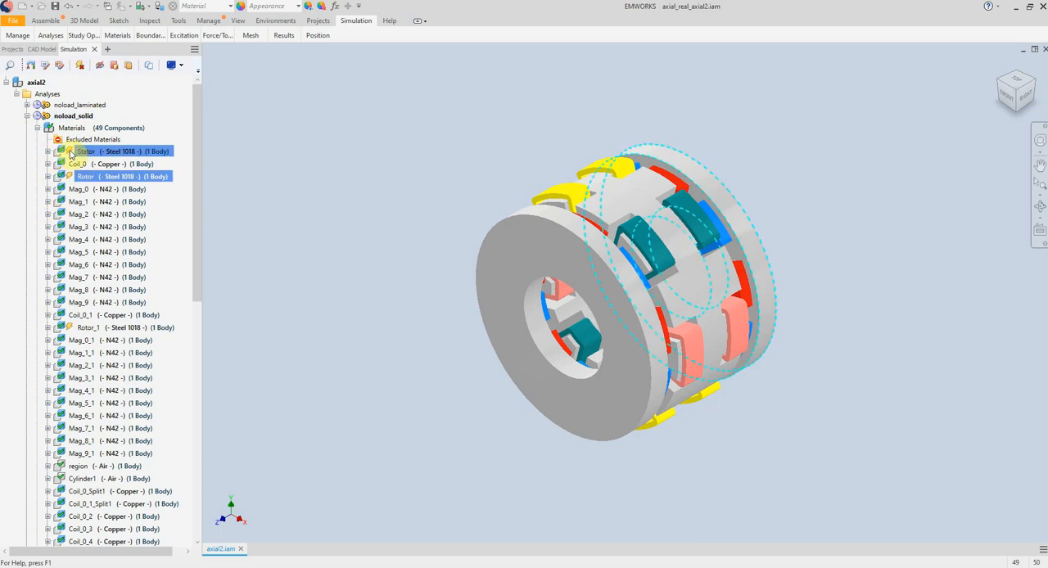
{"action": "right_click", "coordinate": [71, 156]}
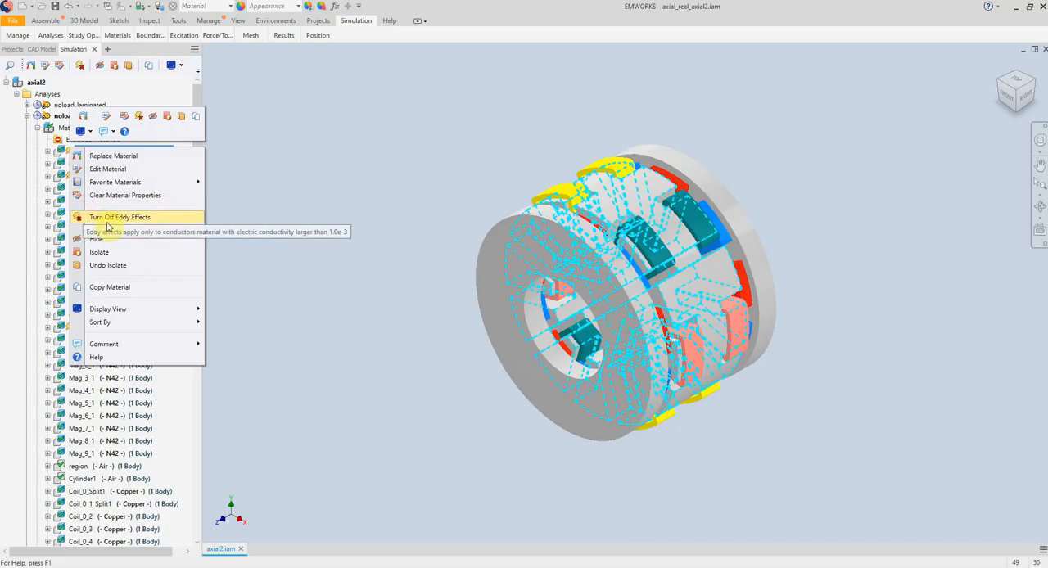
{"action": "left_click", "coordinate": [238, 244]}
{"action": "left_click", "coordinate": [113, 166], "text": "ctrl"}
{"action": "left_click", "coordinate": [113, 166], "text": "ctrl"}
{"action": "left_click", "coordinate": [85, 177], "text": "ctrl"}
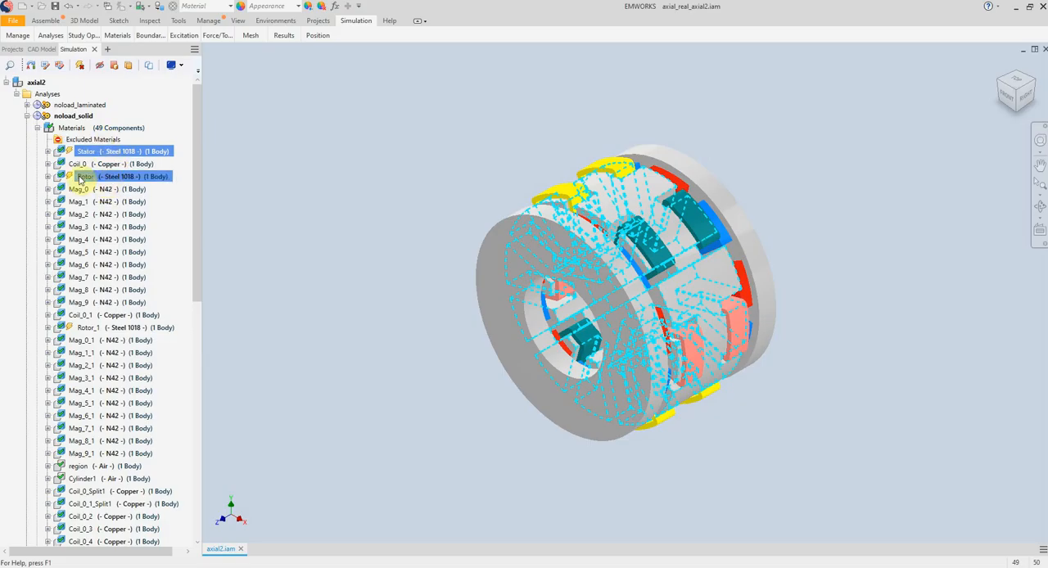
{"action": "left_click", "coordinate": [123, 177], "text": "ctrl"}
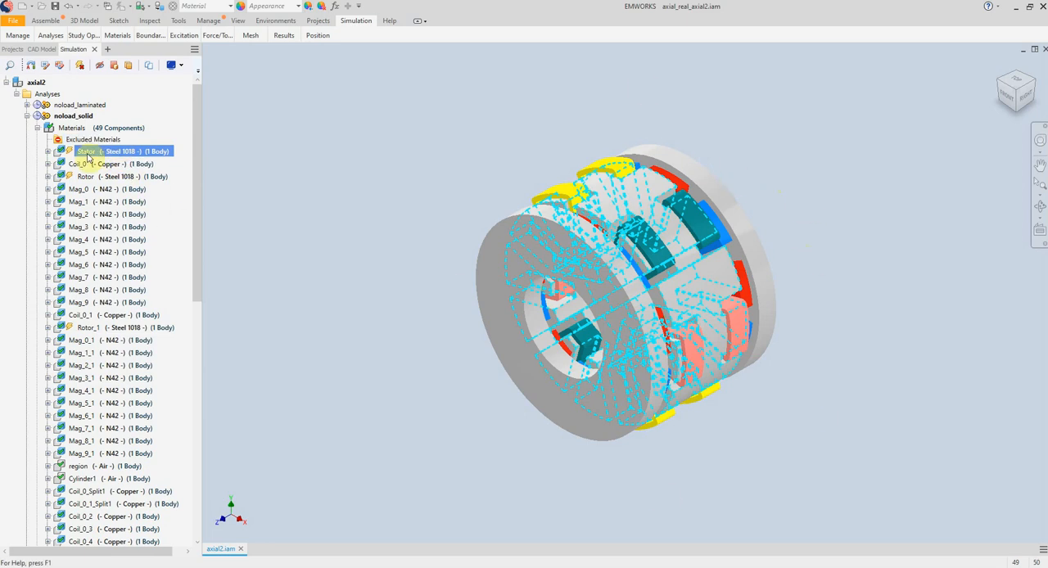
Collapse the materials, analyses coupling, forces torques and excitations branches of noload_solid.
{"action": "left_click", "coordinate": [37, 128]}
{"action": "left_click", "coordinate": [53, 217]}
{"action": "left_click", "coordinate": [56, 238]}
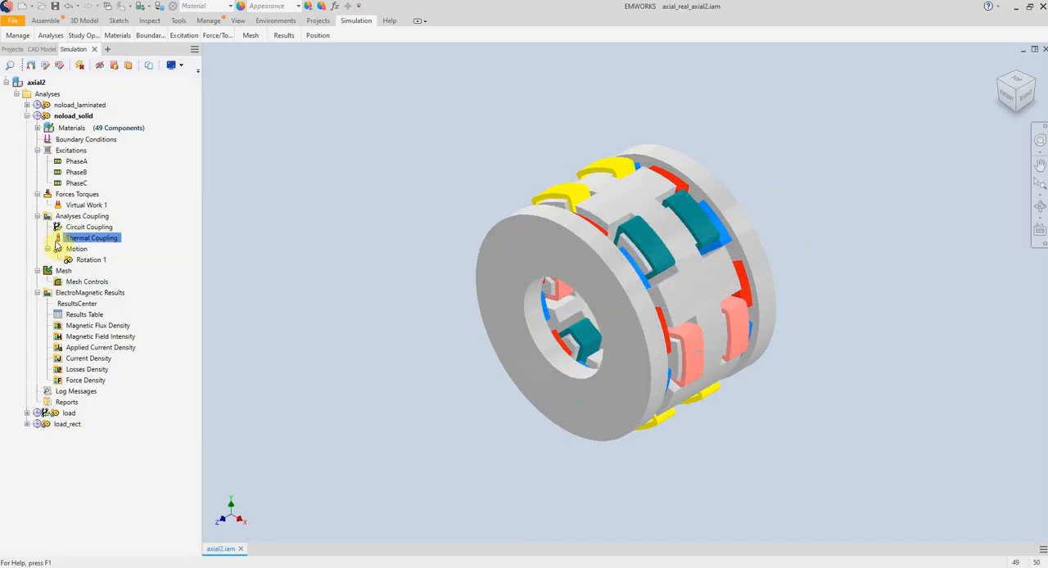
{"action": "left_click", "coordinate": [46, 248]}
{"action": "left_click", "coordinate": [37, 216]}
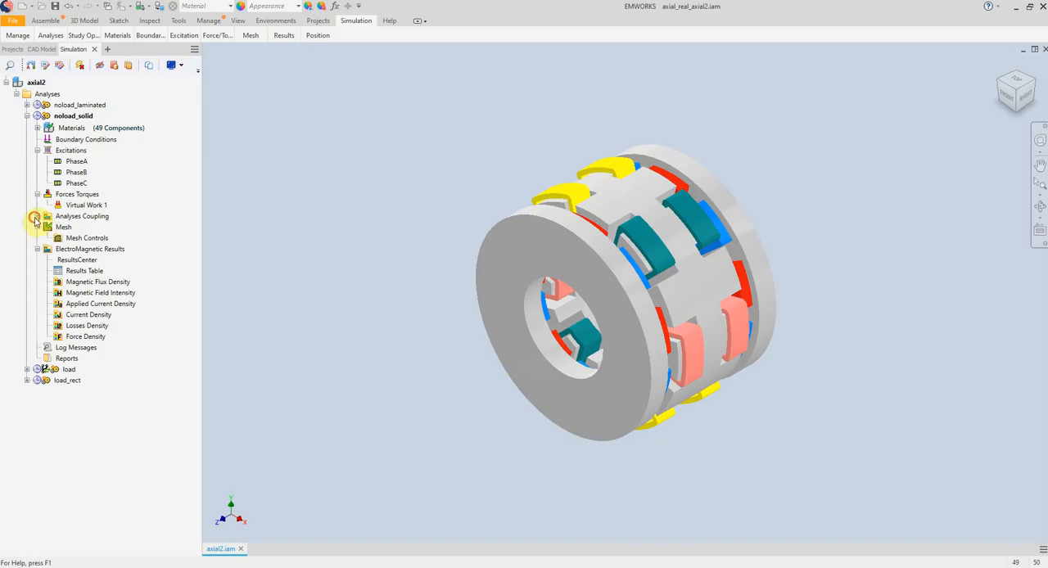
{"action": "left_click", "coordinate": [37, 195]}
{"action": "left_click", "coordinate": [38, 151]}
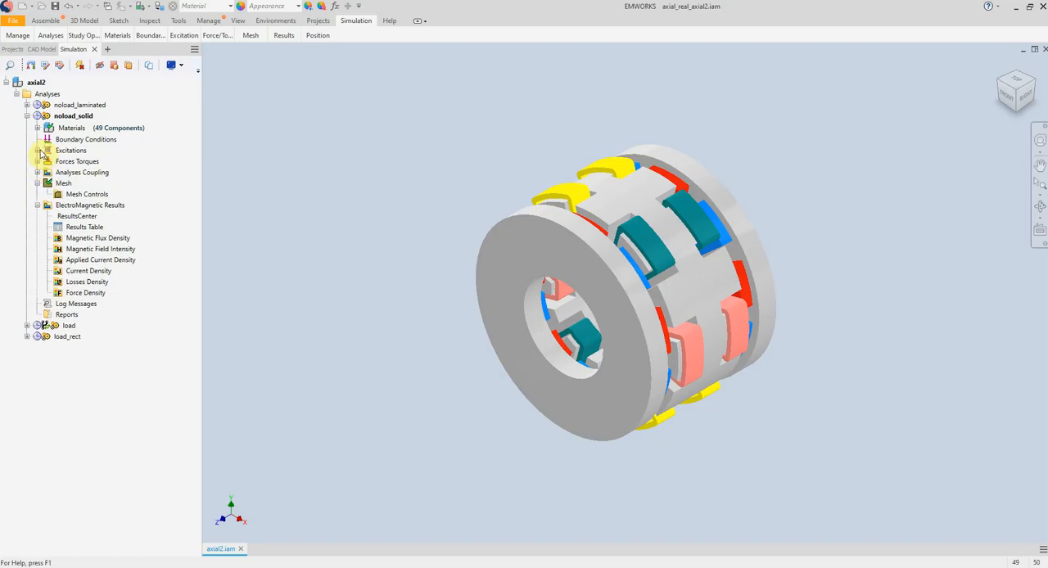
Open the noload_solid results table and view its force and torque results.
{"action": "left_click", "coordinate": [117, 193]}
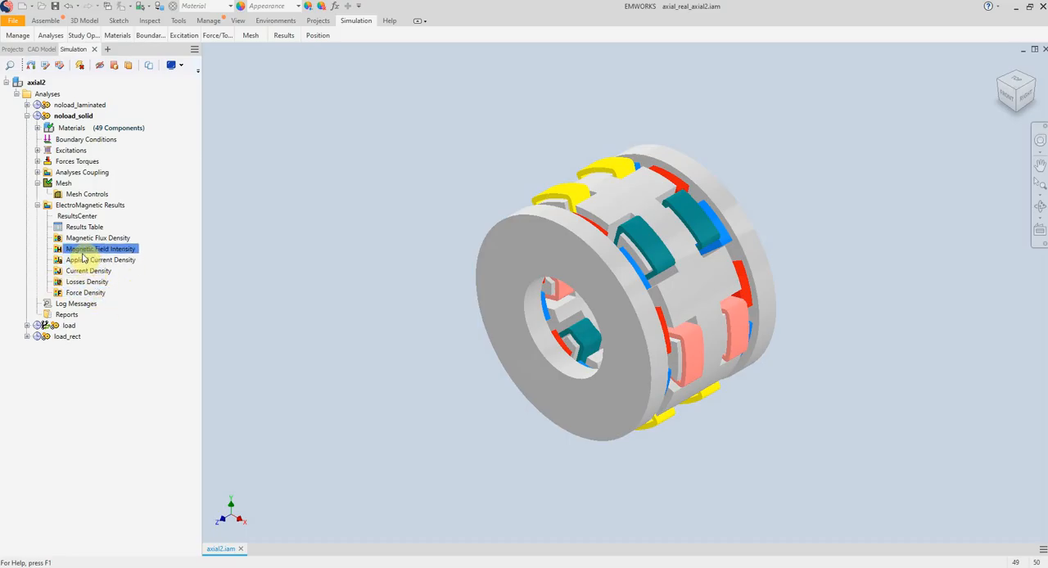
{"action": "left_click", "coordinate": [92, 231]}
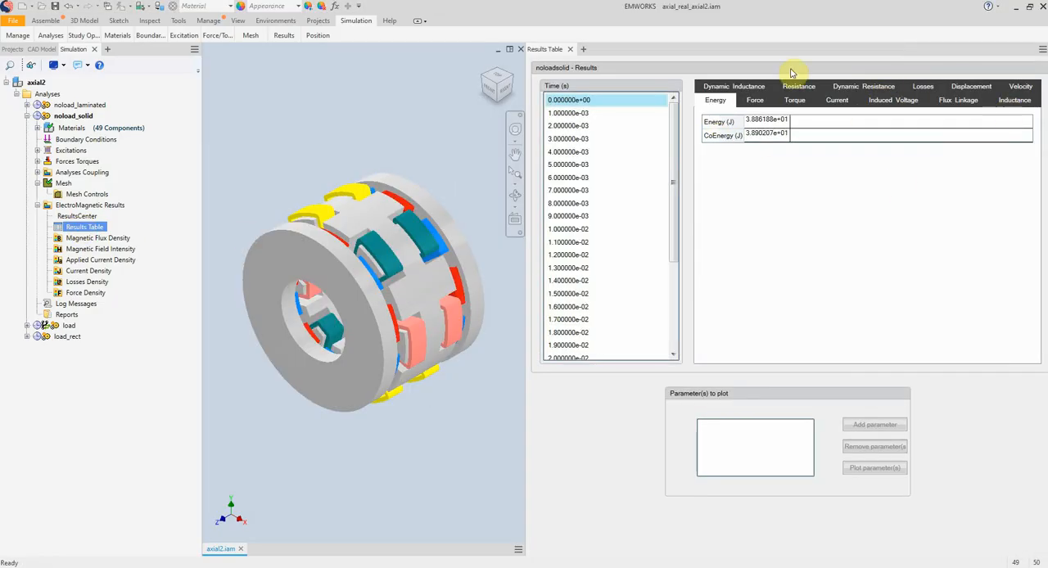
{"action": "left_click", "coordinate": [766, 101]}
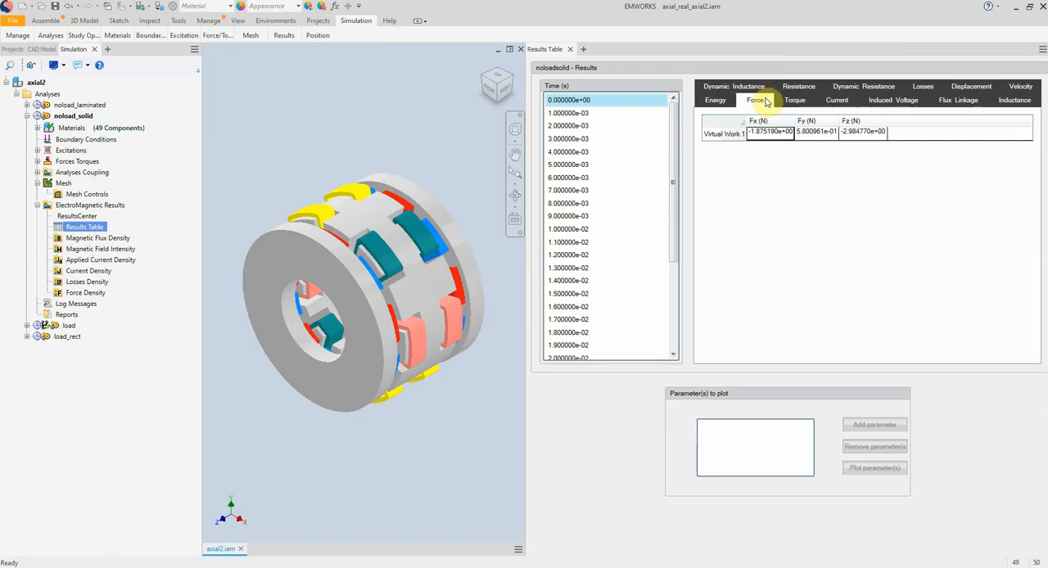
{"action": "left_click", "coordinate": [794, 101]}
Check the currents of all three phases at several time steps up to 0.019 s.
{"action": "left_click", "coordinate": [836, 103]}
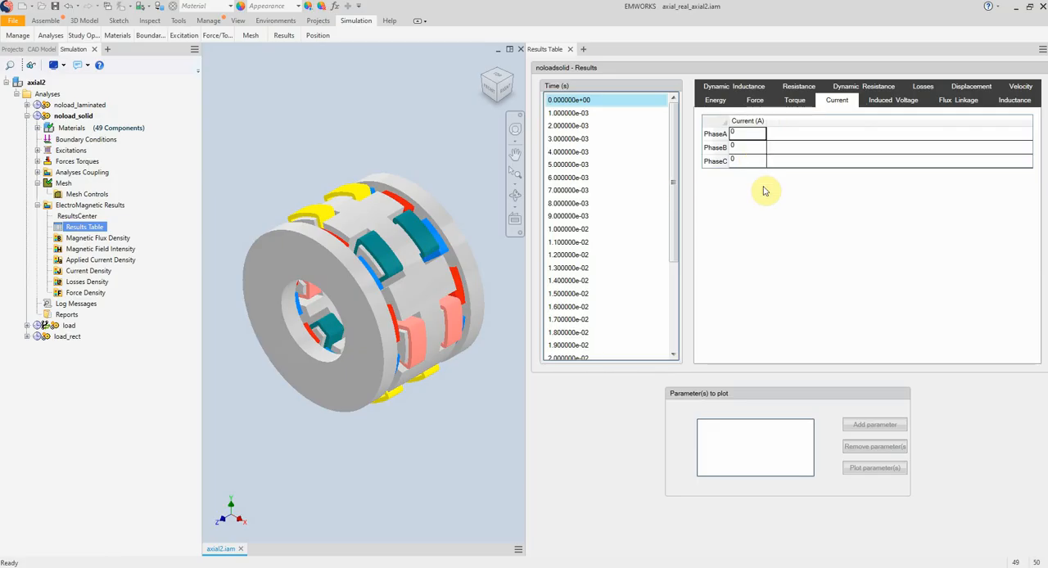
{"action": "left_click", "coordinate": [568, 152]}
{"action": "left_click", "coordinate": [573, 203]}
{"action": "left_click", "coordinate": [583, 255]}
{"action": "left_click", "coordinate": [581, 344]}
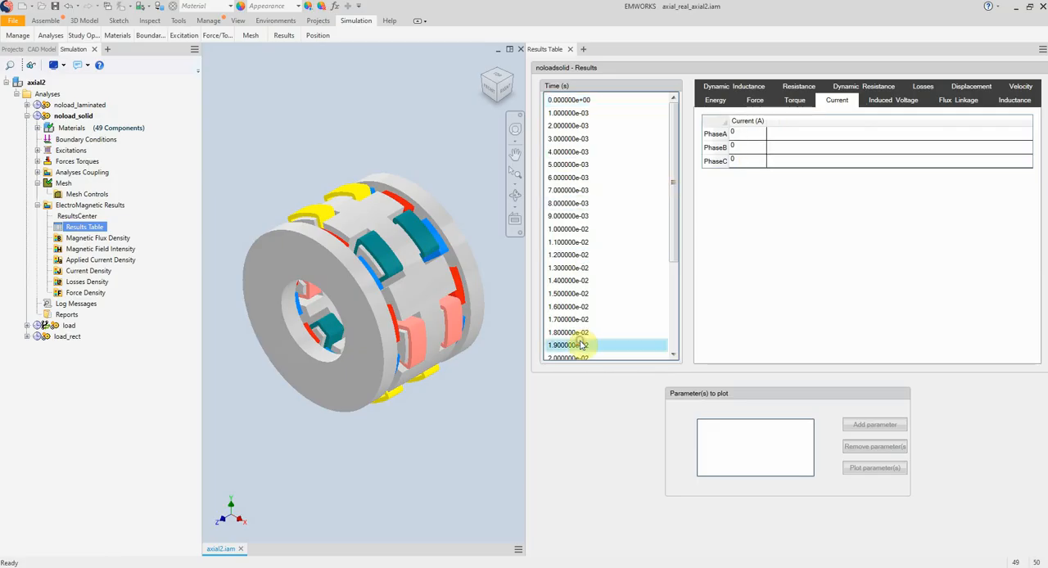
Plot the induced voltages of PhaseA, PhaseB and PhaseC together in one chart.
{"action": "left_click", "coordinate": [876, 104]}
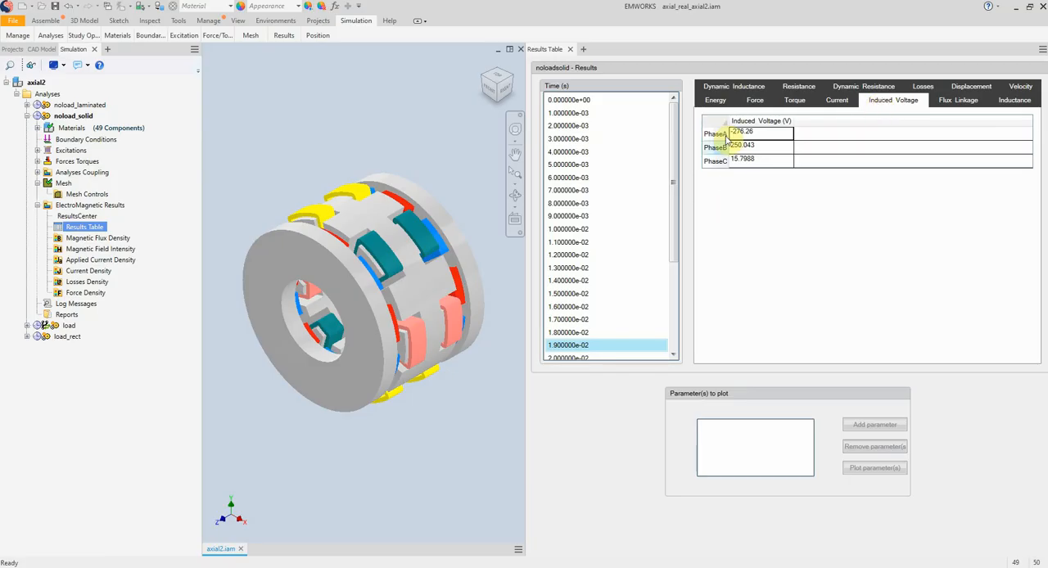
{"action": "left_click", "coordinate": [615, 242]}
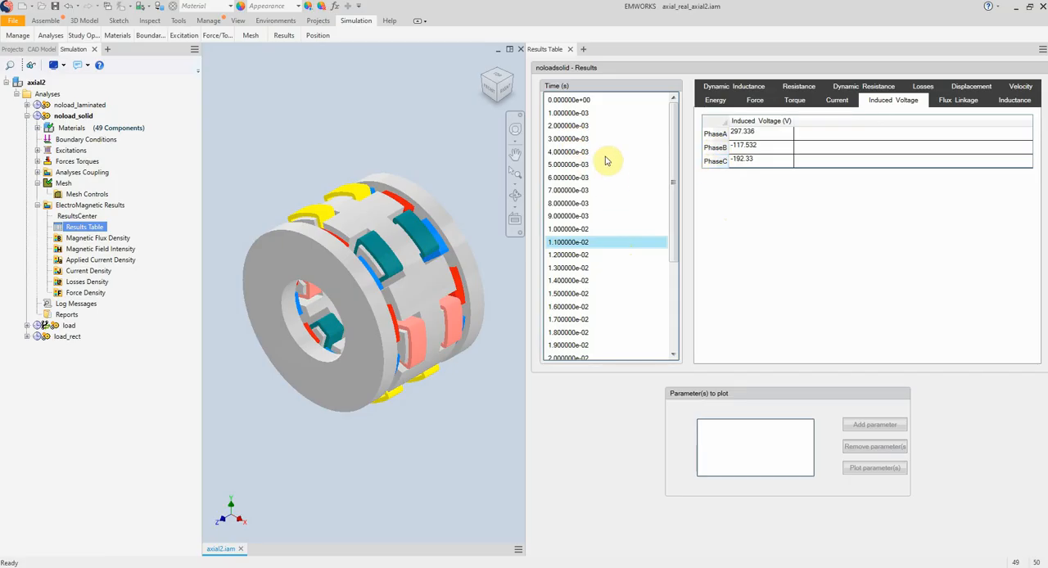
{"action": "left_click", "coordinate": [748, 135]}
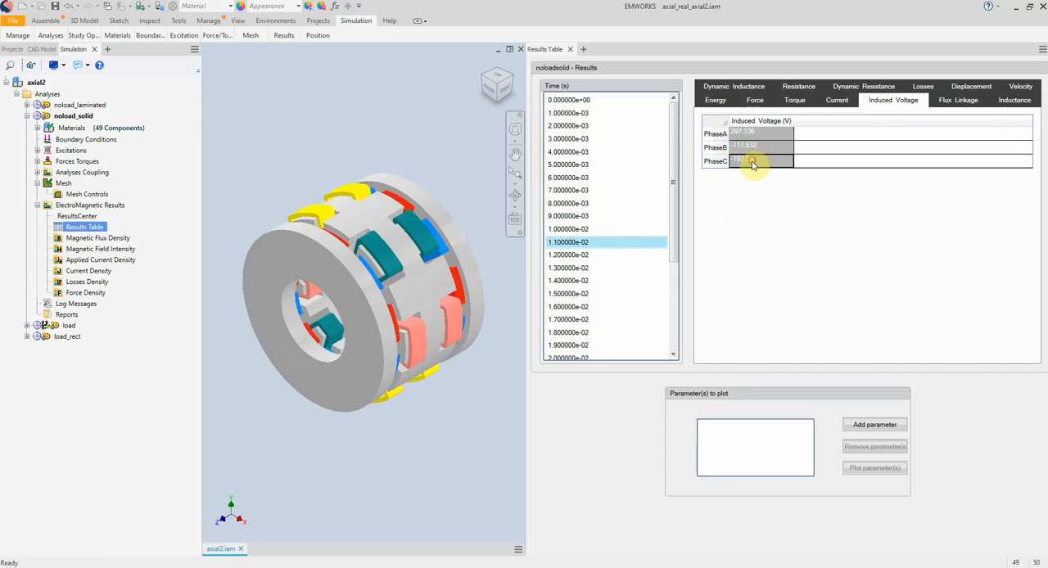
{"action": "left_click", "coordinate": [866, 426]}
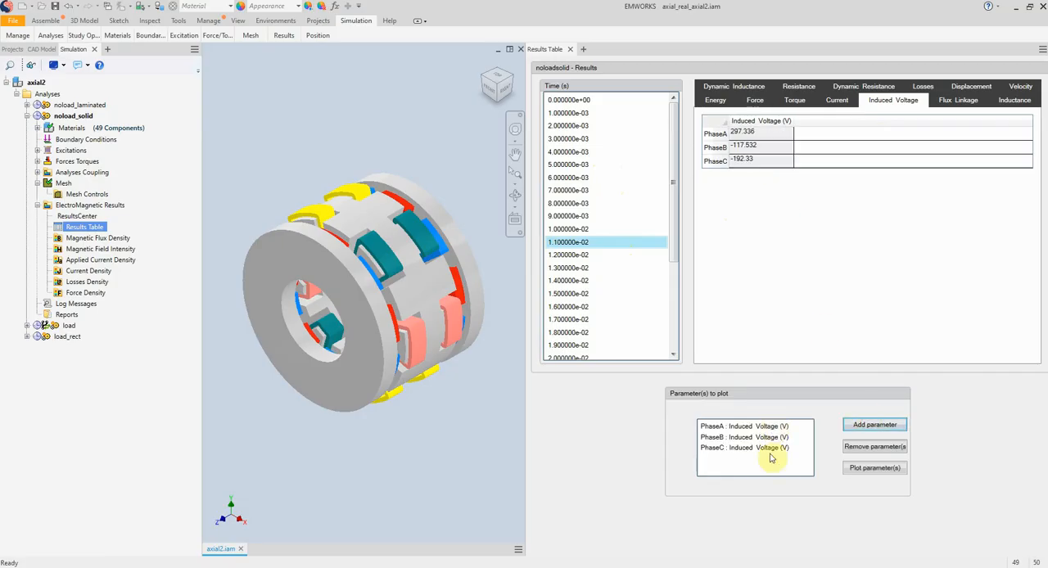
{"action": "left_click", "coordinate": [883, 472]}
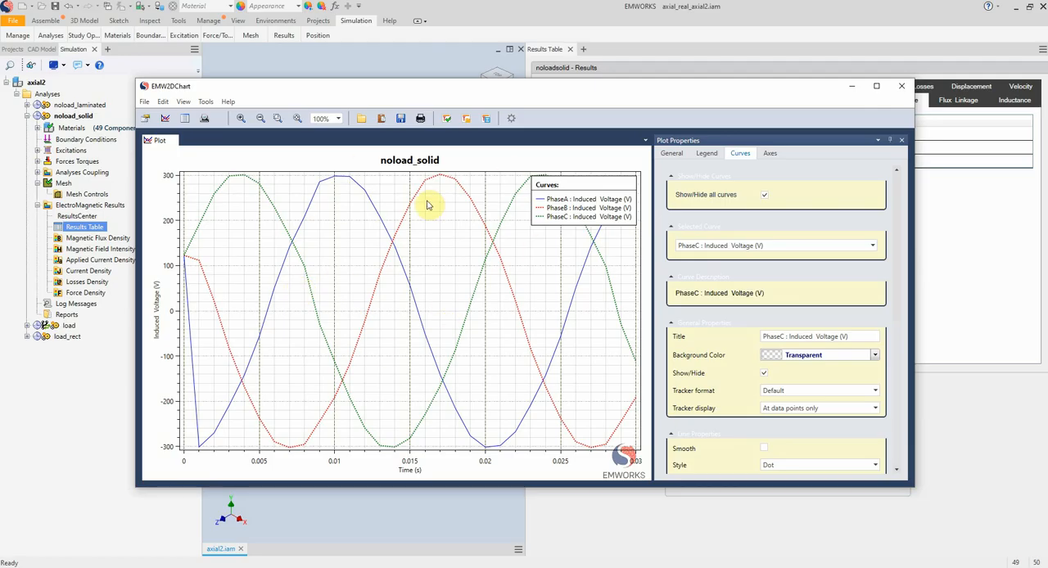
List the PhaseC induced voltage curve points and view the file types available for exporting them.
{"action": "left_click", "coordinate": [186, 119]}
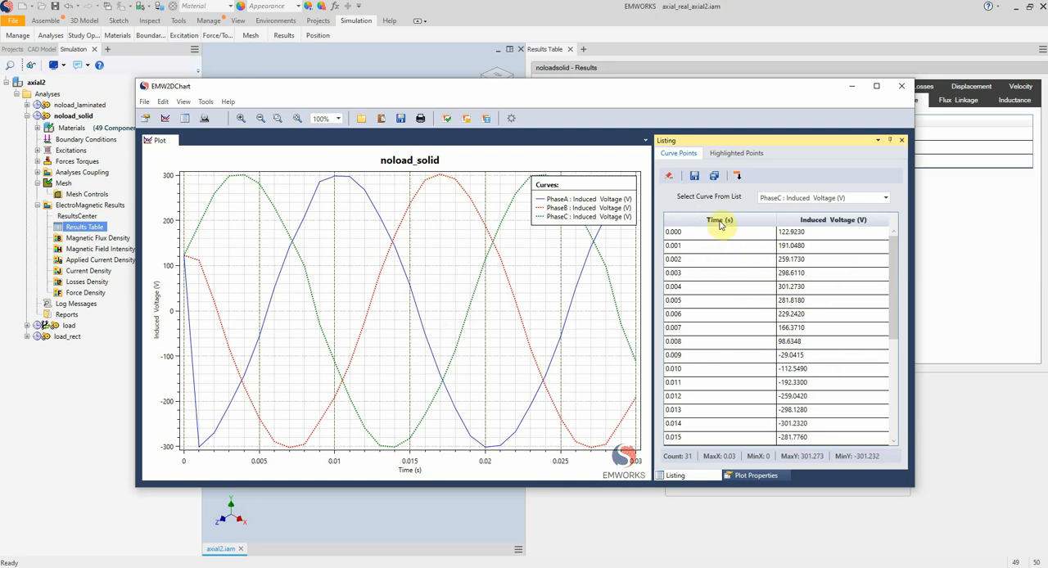
{"action": "left_click", "coordinate": [694, 176]}
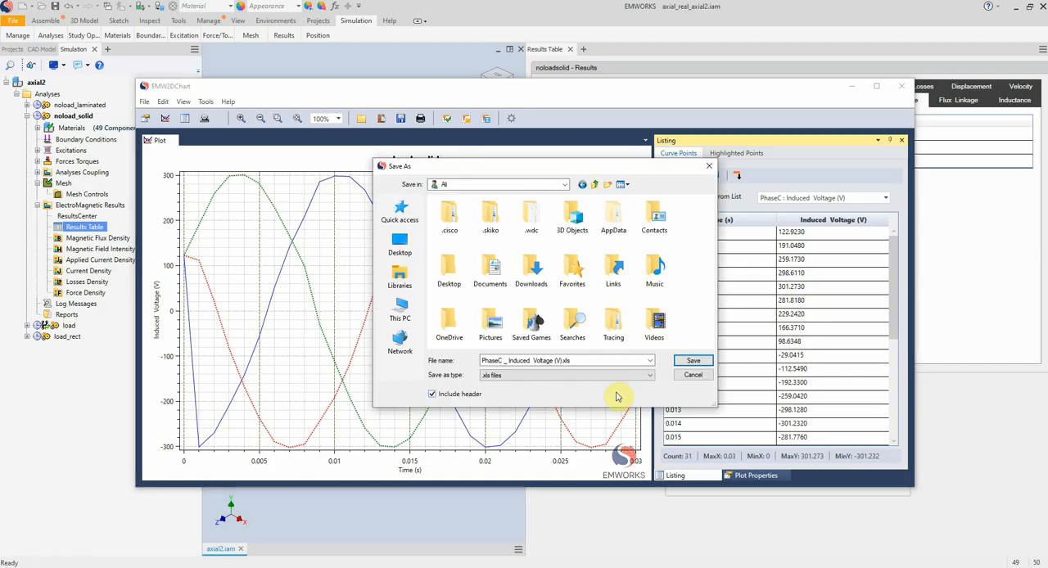
{"action": "left_click", "coordinate": [576, 375]}
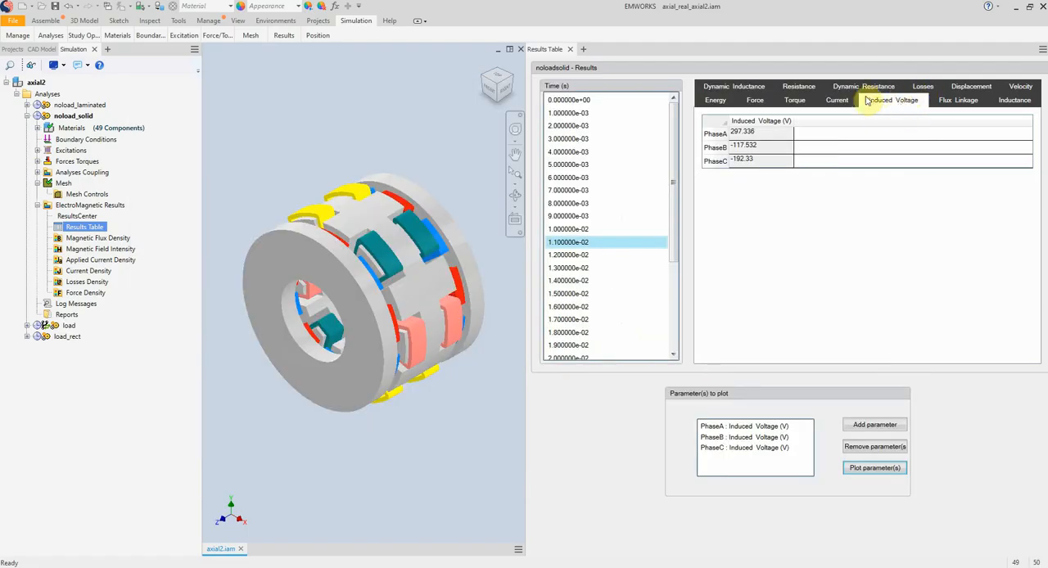
View the phase resistances and the component losses at the 0.012 s time step.
{"action": "left_click", "coordinate": [800, 88]}
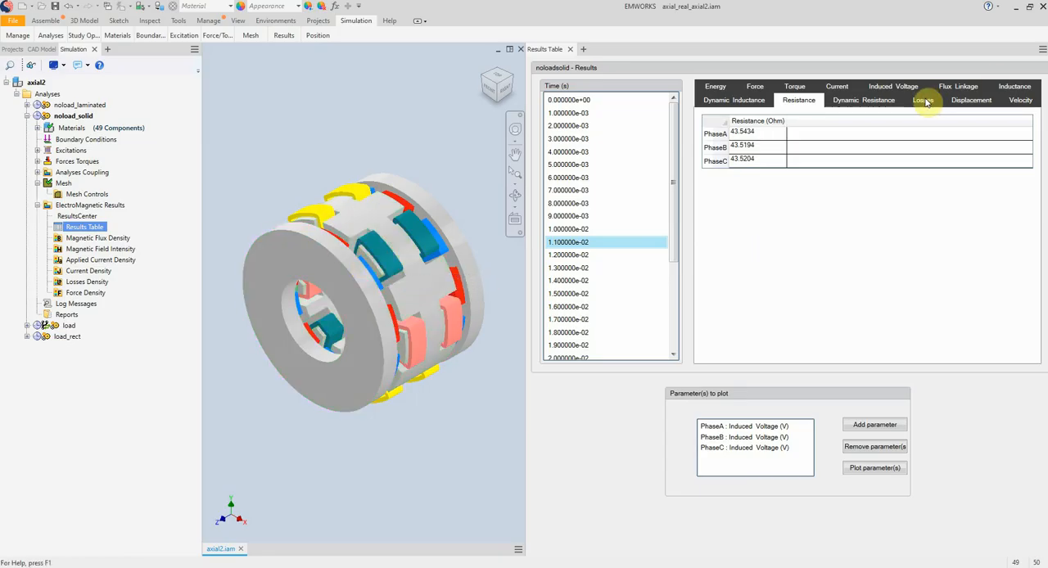
{"action": "left_click", "coordinate": [925, 100]}
{"action": "left_click", "coordinate": [595, 256]}
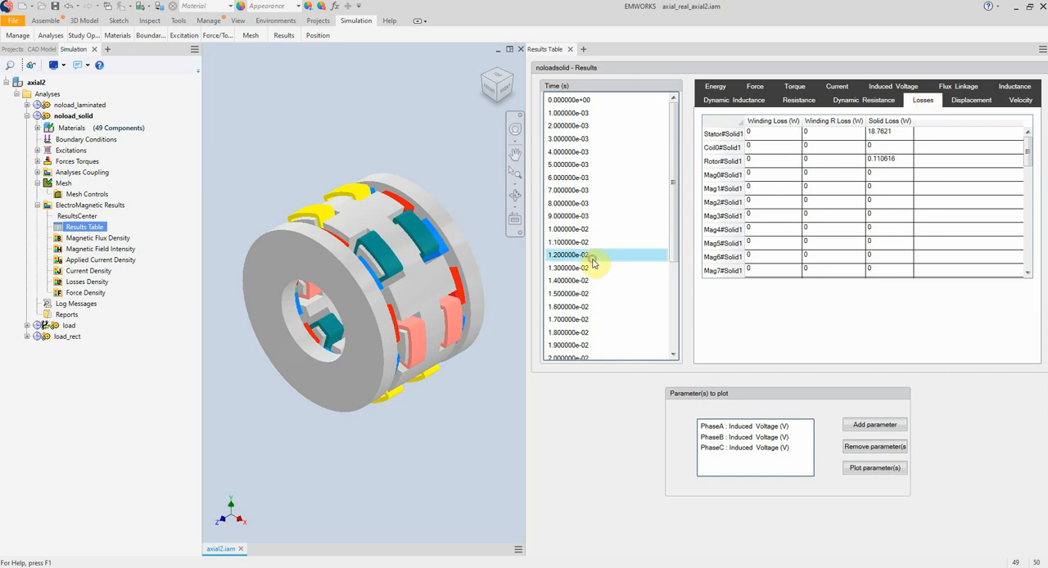
Add the stator and first rotor solid losses to the plot parameters and remove the three phase induced voltages.
{"action": "left_click", "coordinate": [880, 134]}
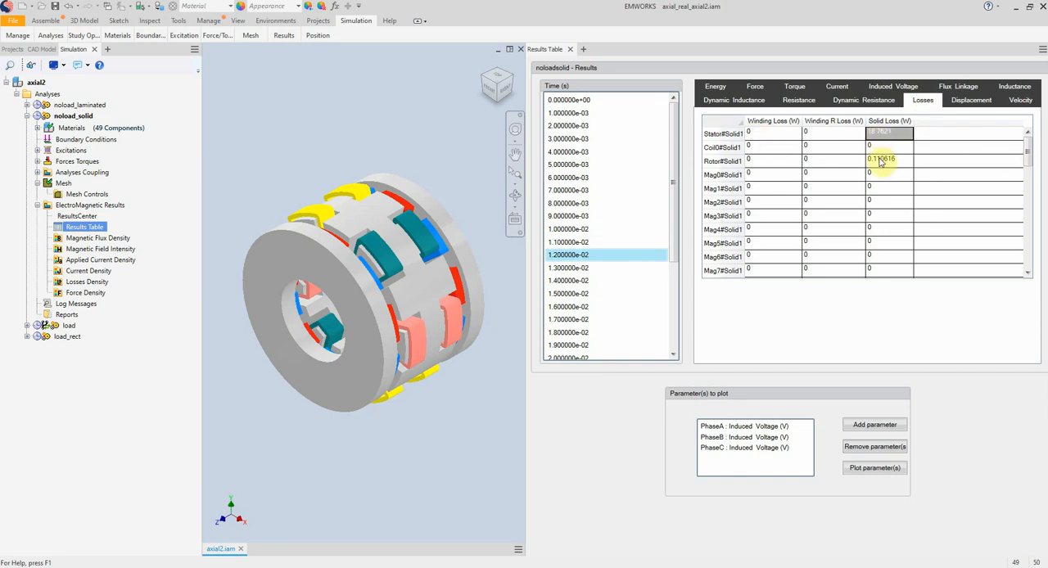
{"action": "left_click", "coordinate": [880, 161]}
{"action": "scroll", "coordinate": [885, 164], "scroll_direction": "down", "scroll_amount": 5}
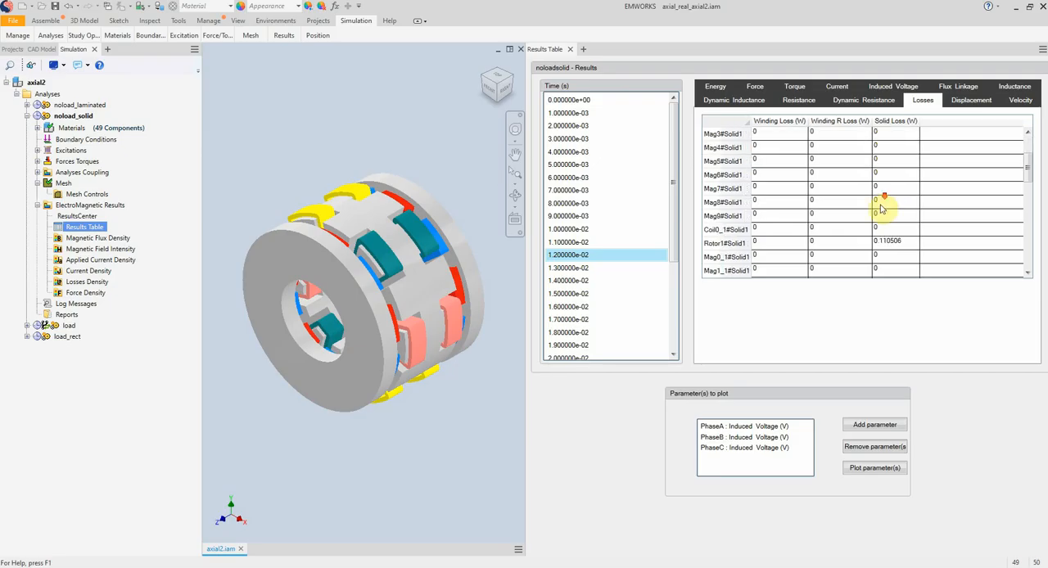
{"action": "left_click", "coordinate": [875, 424]}
{"action": "left_click", "coordinate": [792, 428]}
{"action": "left_click", "coordinate": [773, 447], "text": "shift"}
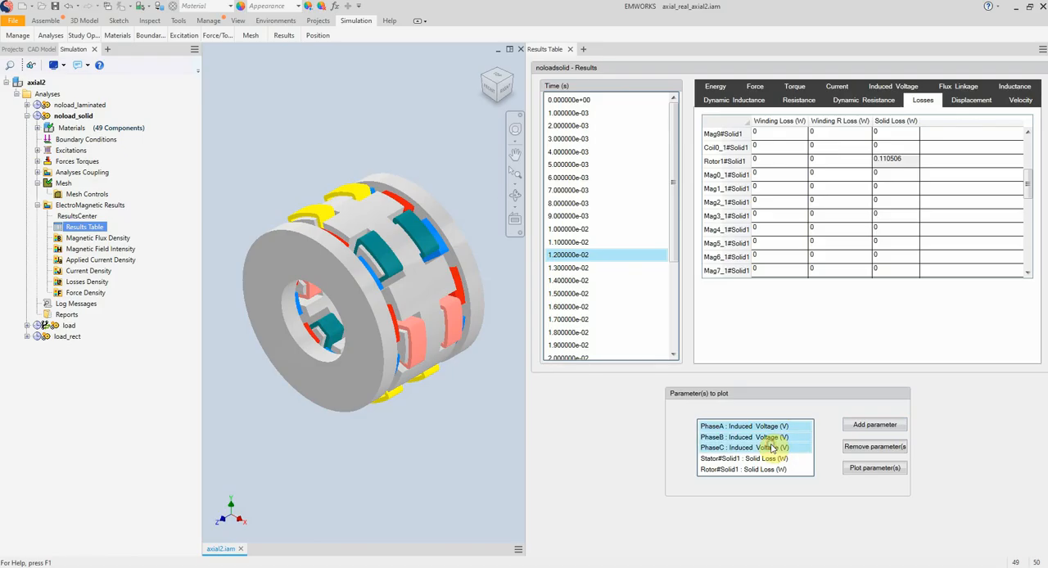
{"action": "left_click", "coordinate": [874, 446]}
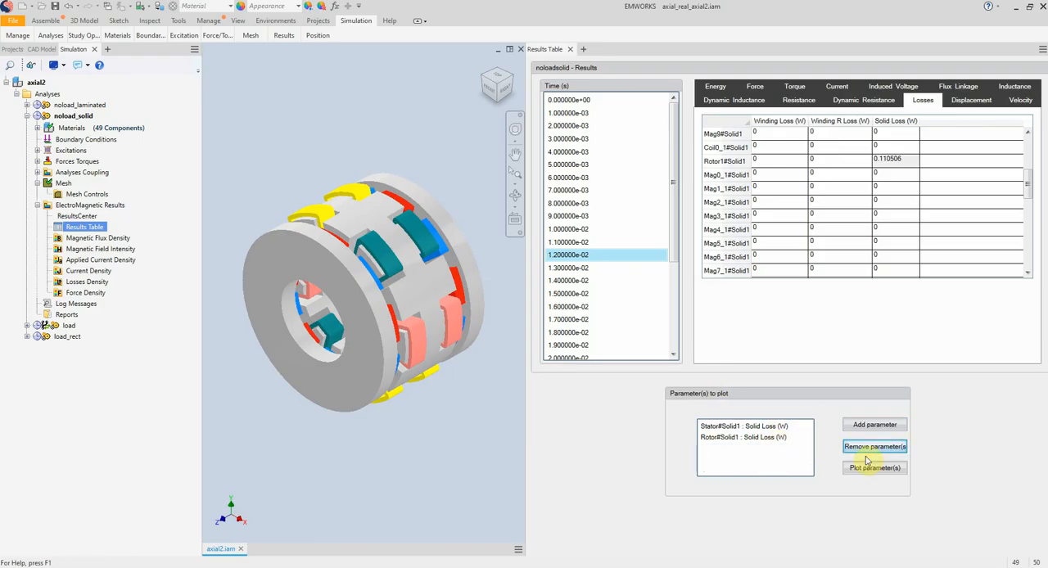
Add the solid loss of Rotor_1#Solid1 and plot it together with the stator and first rotor losses.
{"action": "scroll", "coordinate": [866, 438], "scroll_direction": "up", "scroll_amount": 1}
{"action": "left_click", "coordinate": [870, 424]}
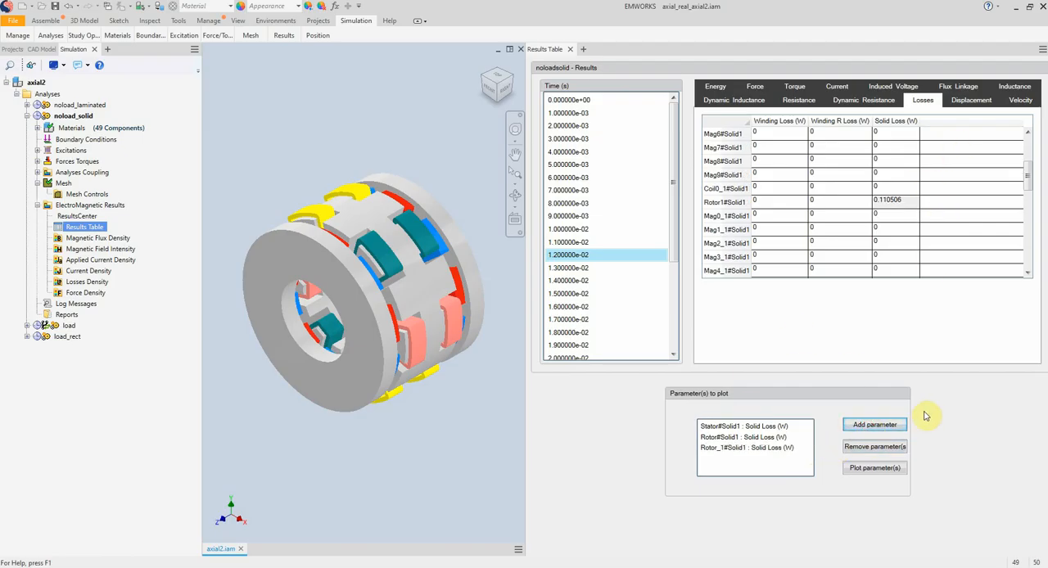
{"action": "left_click", "coordinate": [889, 468]}
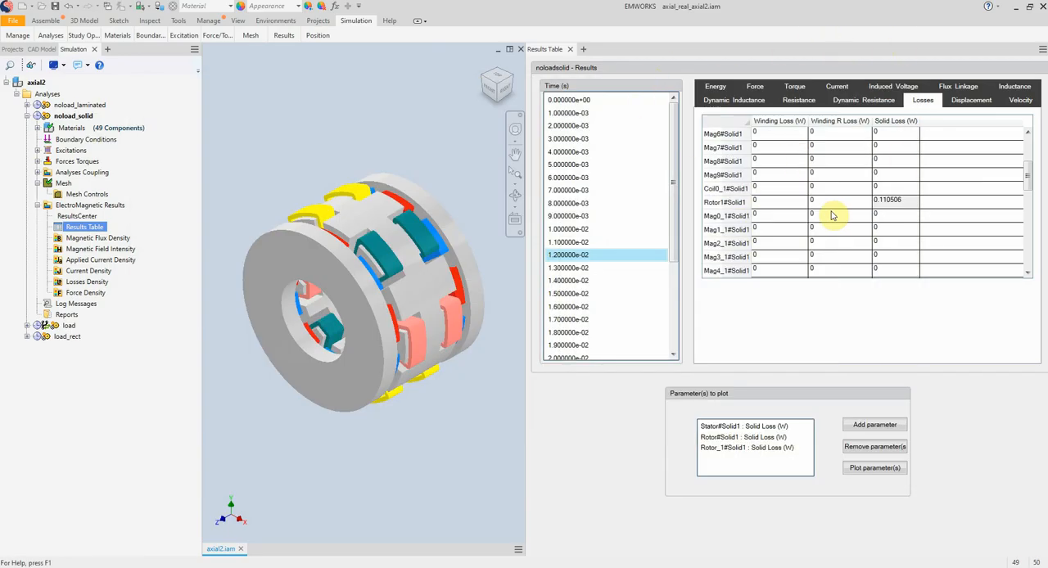
Close the results table and create a 3D fringe plot of the magnetic flux density with no clipping.
{"action": "left_click", "coordinate": [571, 50]}
{"action": "left_click", "coordinate": [97, 250]}
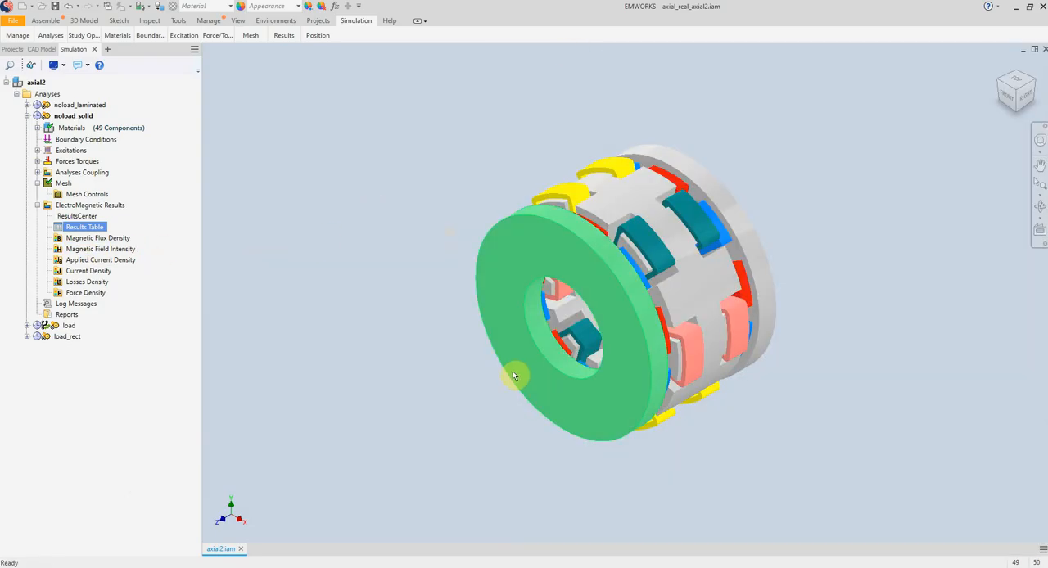
{"action": "right_click", "coordinate": [102, 239]}
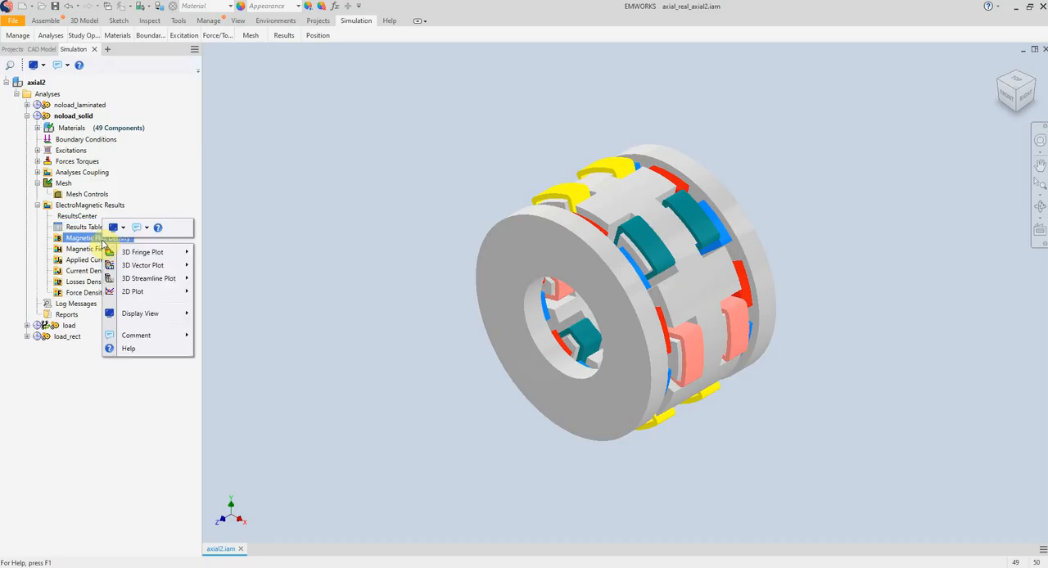
{"action": "mouse_move", "coordinate": [176, 254]}
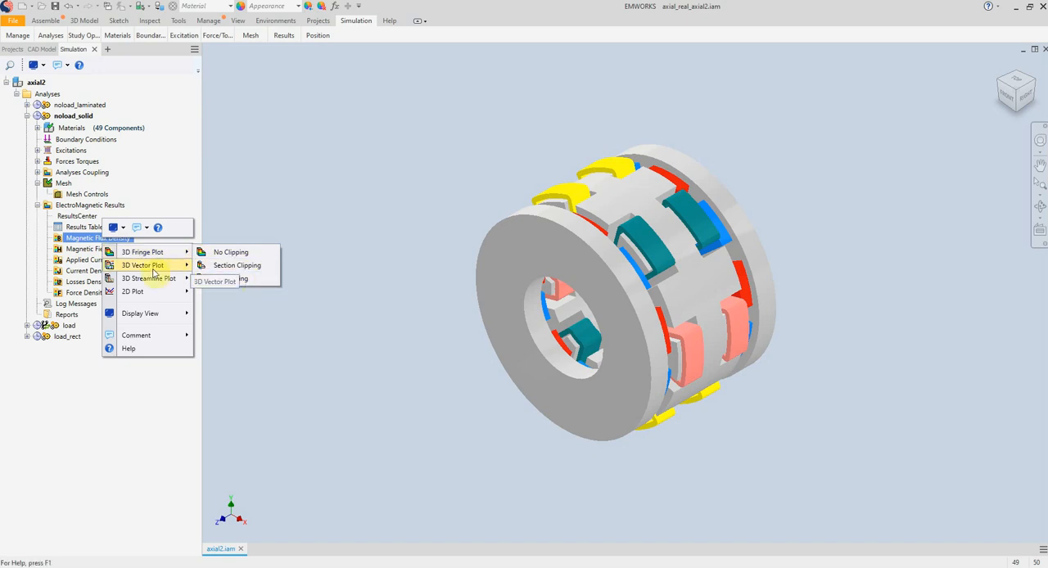
{"action": "mouse_move", "coordinate": [154, 272]}
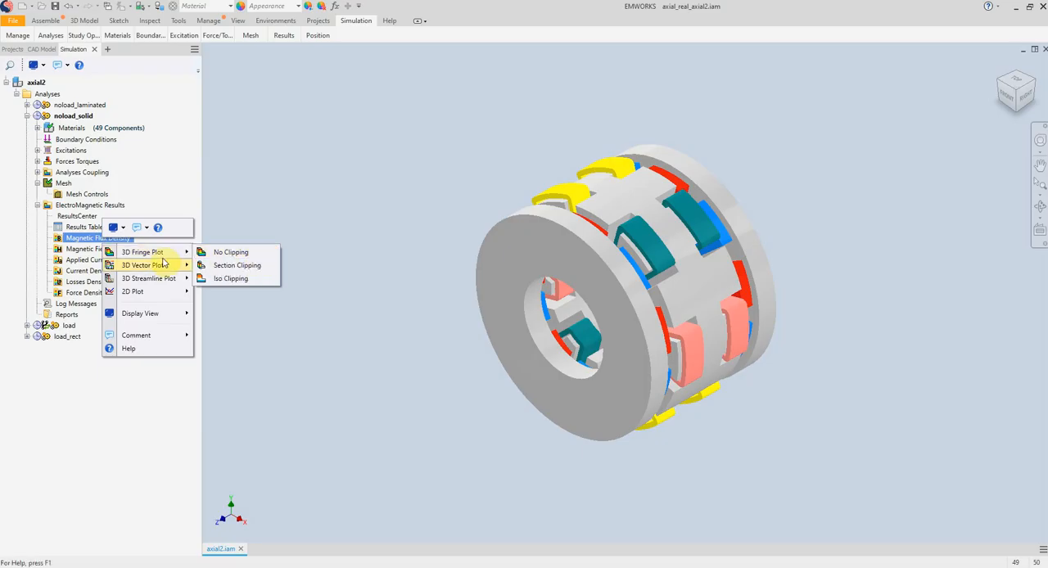
{"action": "left_click", "coordinate": [236, 253]}
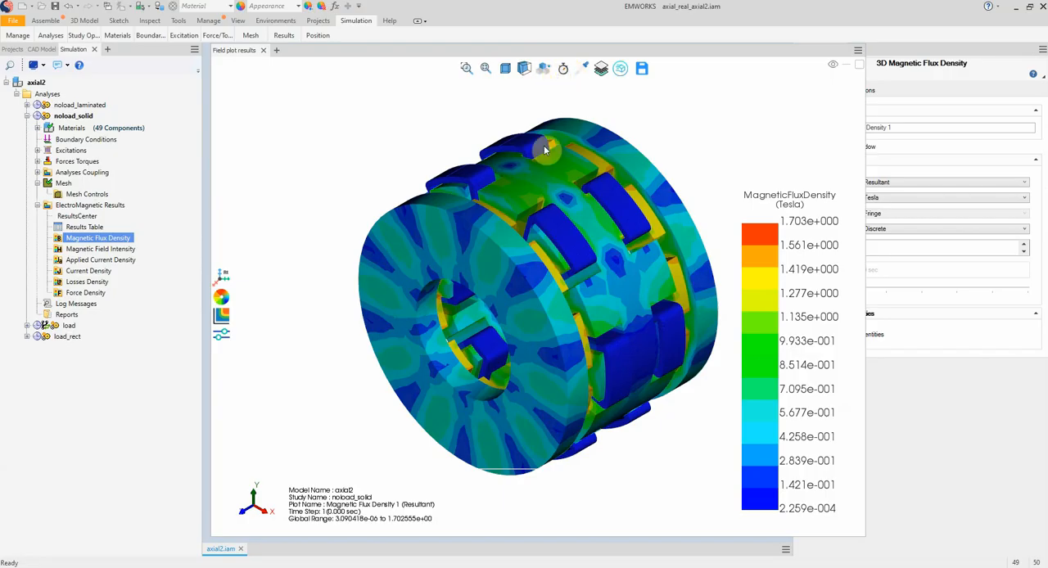
Look through the time steps and standard view orientations available for the magnetic flux density plot.
{"action": "left_click", "coordinate": [564, 71]}
{"action": "left_click", "coordinate": [742, 138]}
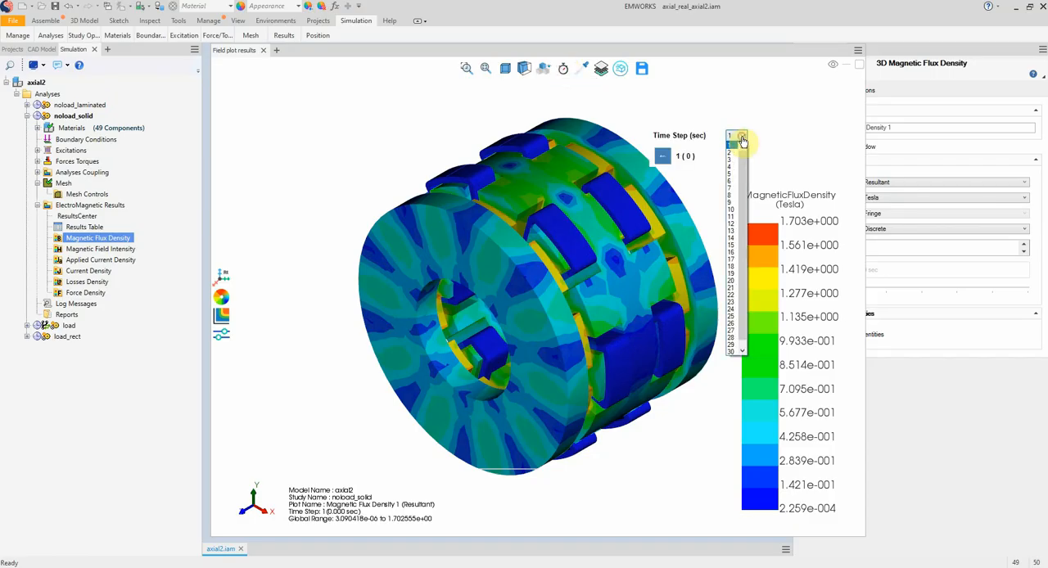
{"action": "left_click", "coordinate": [734, 262]}
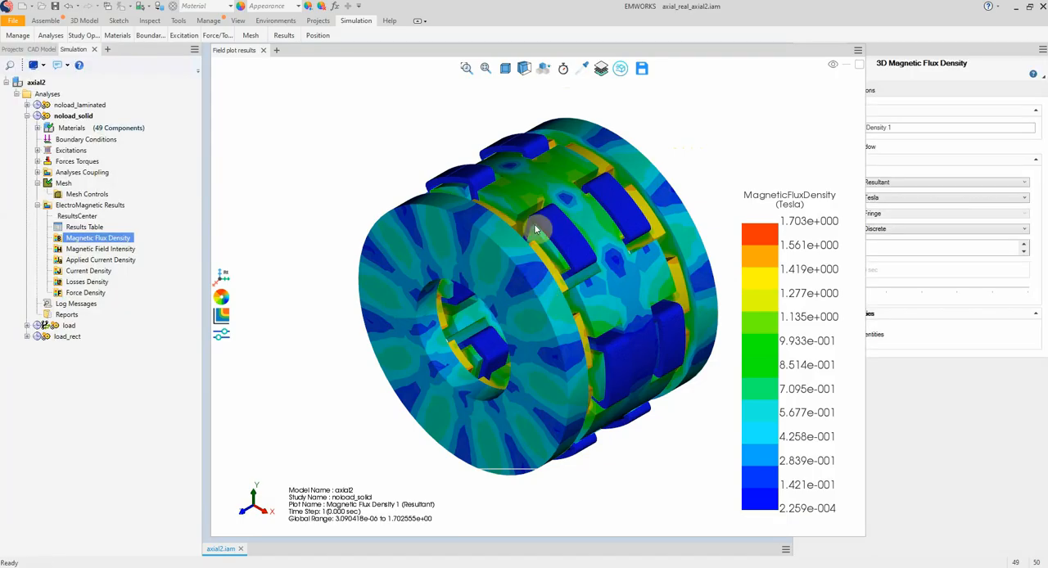
{"action": "left_click", "coordinate": [508, 72]}
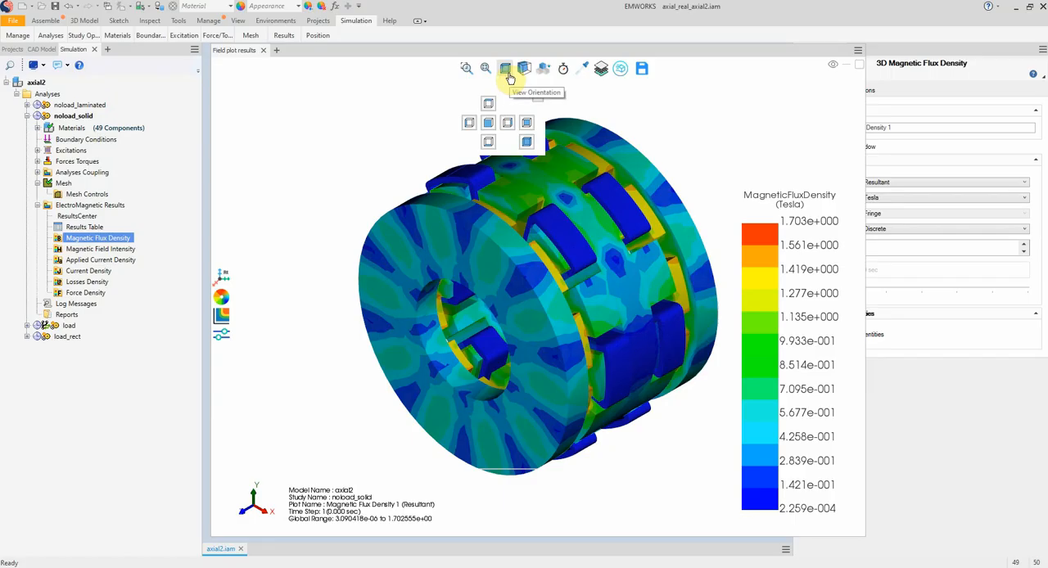
{"action": "left_click", "coordinate": [470, 123]}
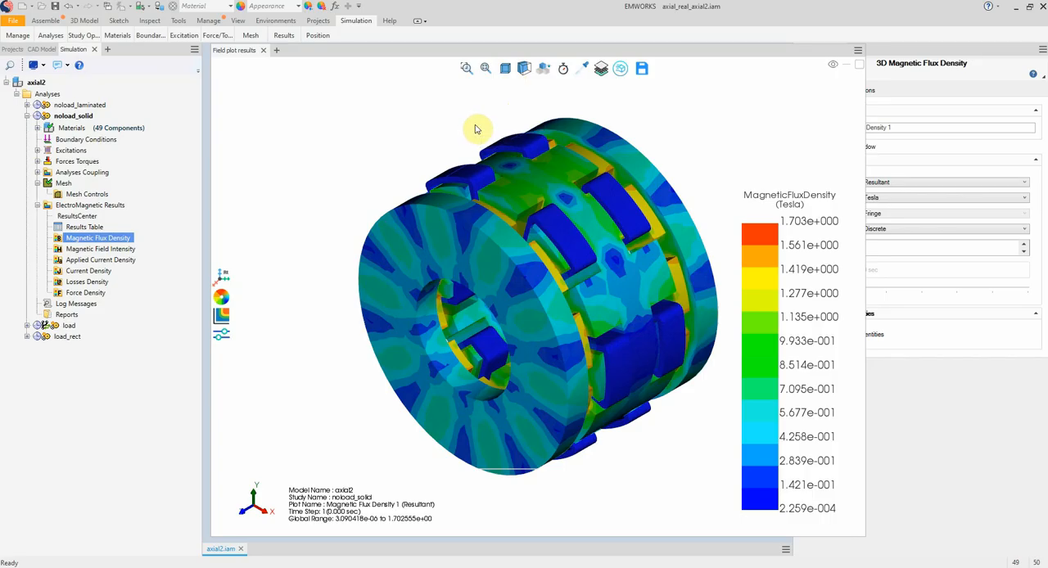
Section the flux density plot perpendicular to the machine axis and sweep the clipping plane through the stator and coils.
{"action": "left_click", "coordinate": [527, 75]}
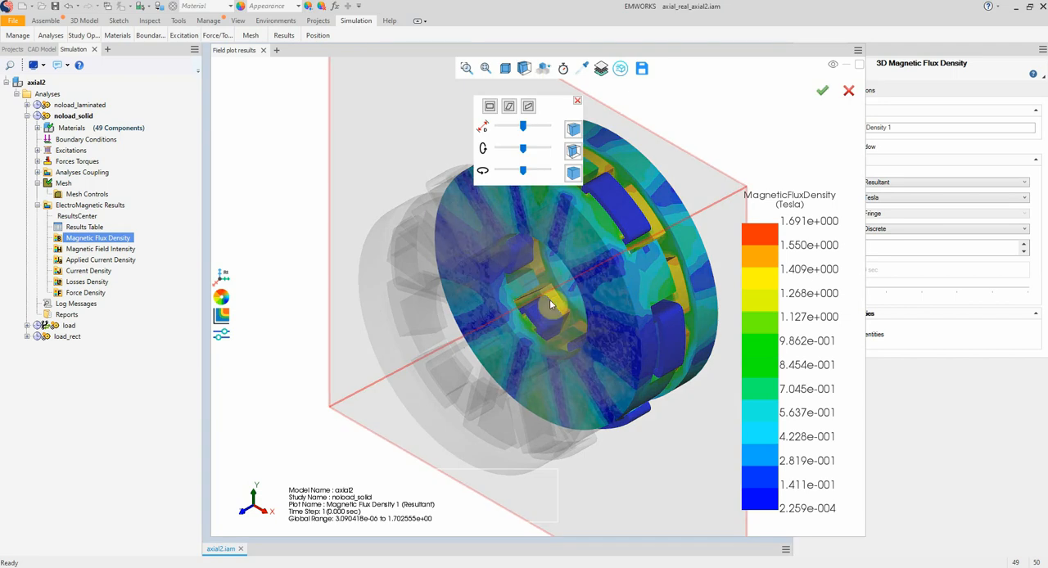
{"action": "scroll", "coordinate": [548, 300], "scroll_direction": "down", "scroll_amount": 1}
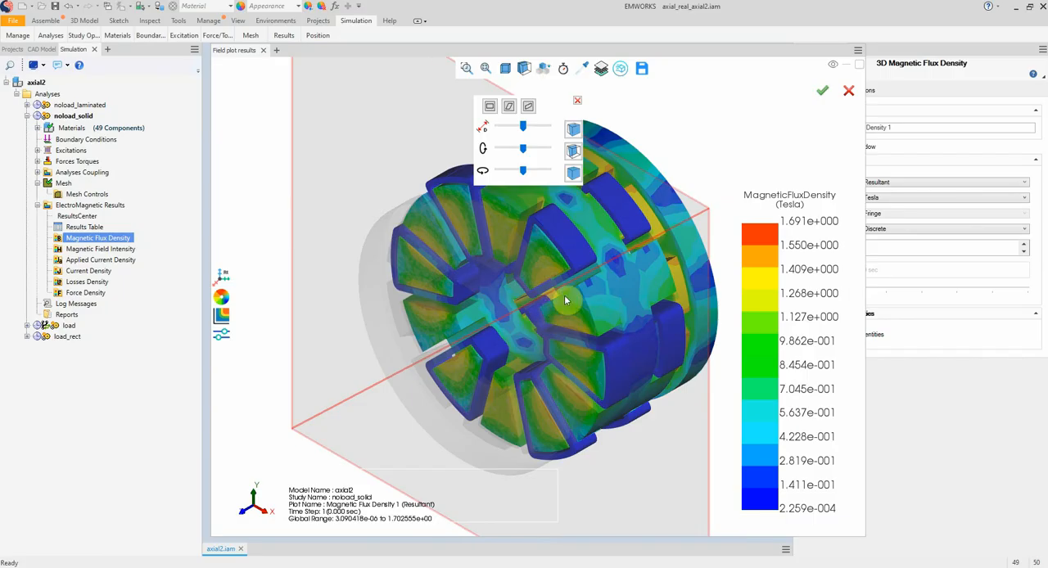
{"action": "scroll", "coordinate": [564, 295], "scroll_direction": "down", "scroll_amount": 1}
{"action": "scroll", "coordinate": [579, 280], "scroll_direction": "down", "scroll_amount": 2}
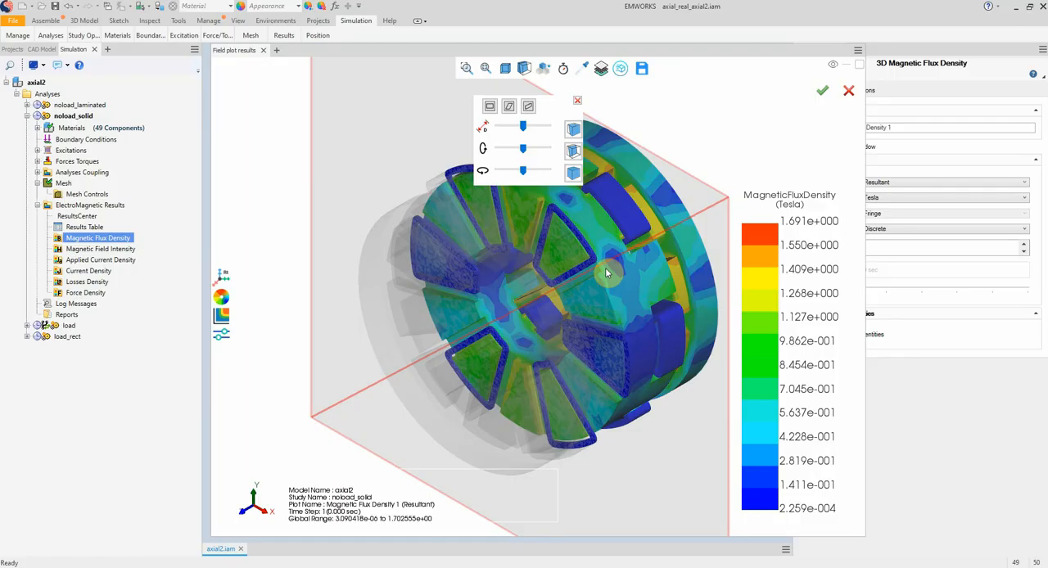
{"action": "scroll", "coordinate": [605, 268], "scroll_direction": "down", "scroll_amount": 1}
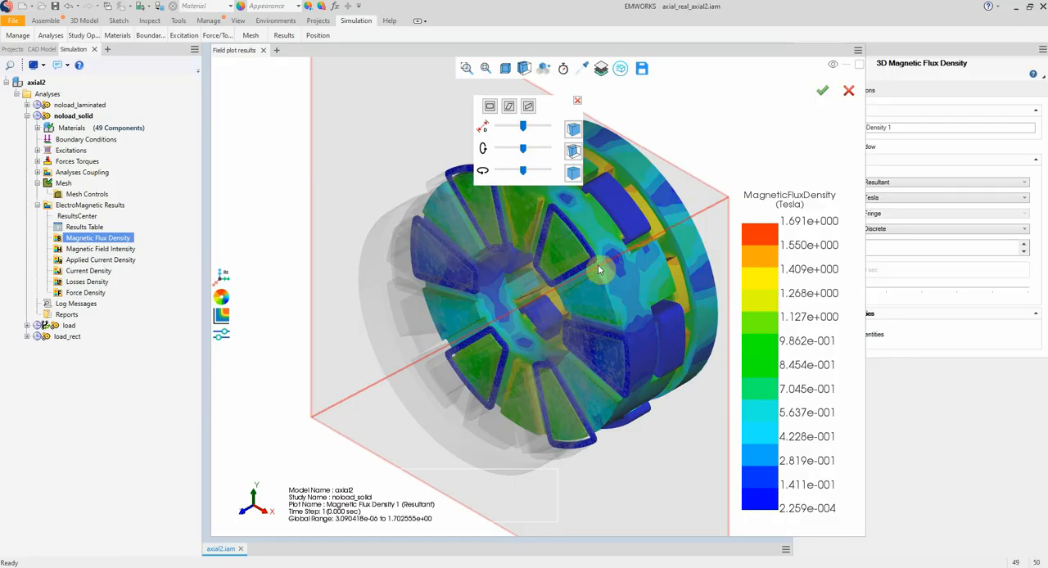
Switch to a horizontal clipping plane, sweep it up and down through the machine, and cancel the section clipping.
{"action": "left_click", "coordinate": [528, 106]}
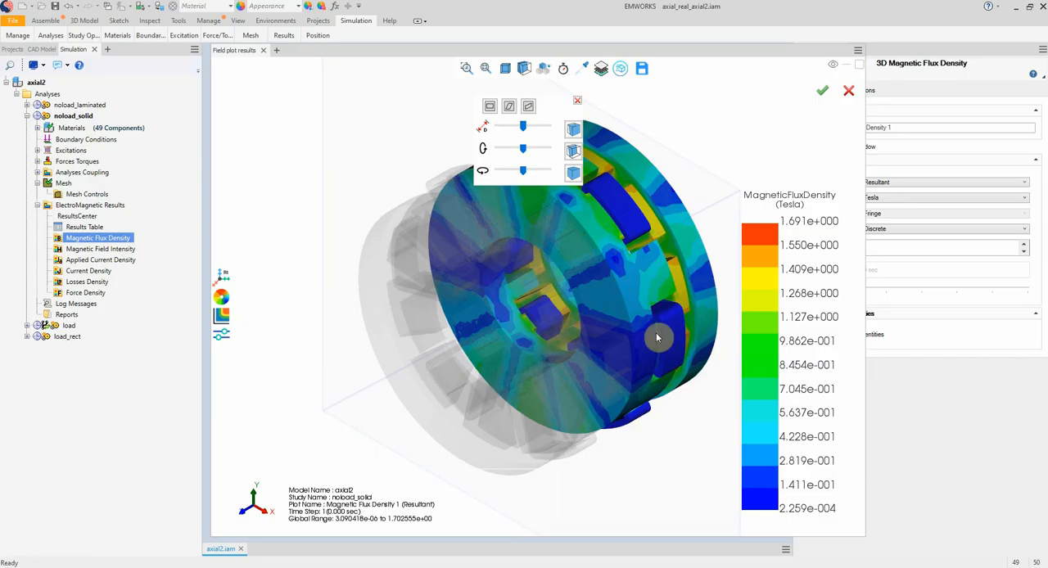
{"action": "left_click", "coordinate": [513, 112]}
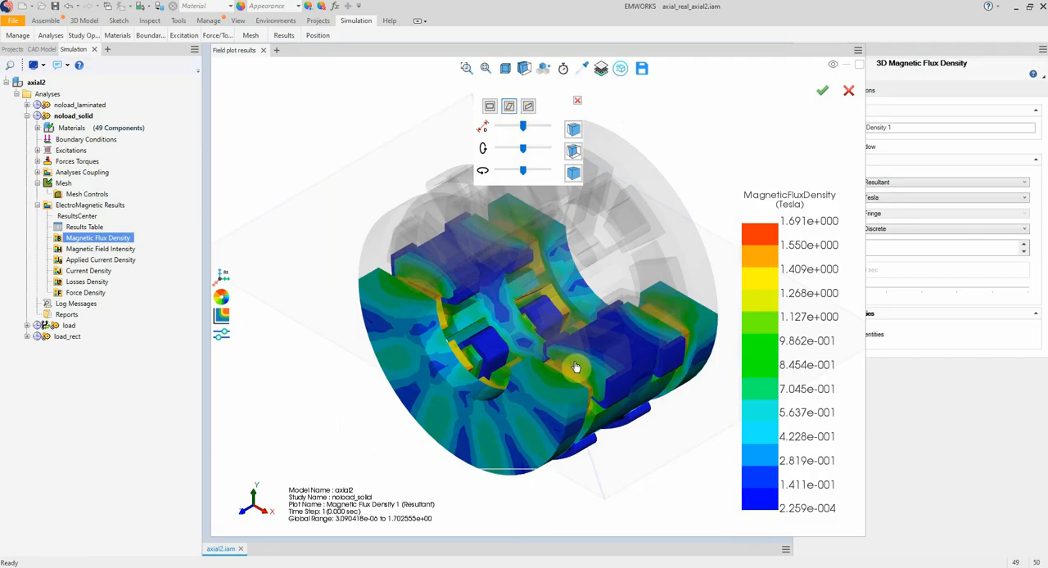
{"action": "left_click_drag", "start_coordinate": [584, 359], "coordinate": [560, 444]}
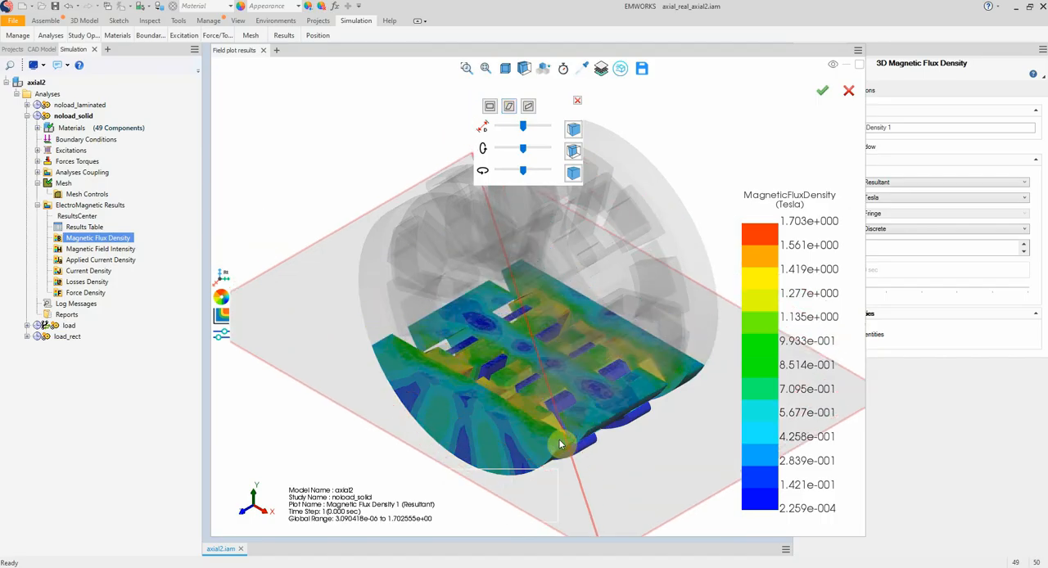
{"action": "left_click_drag", "start_coordinate": [560, 444], "coordinate": [565, 282]}
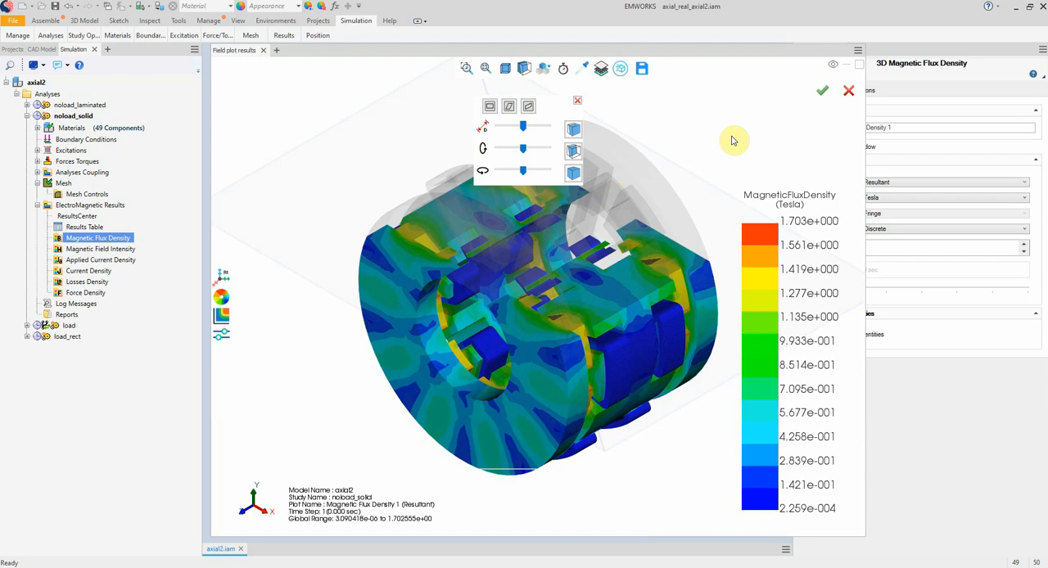
{"action": "left_click", "coordinate": [849, 95]}
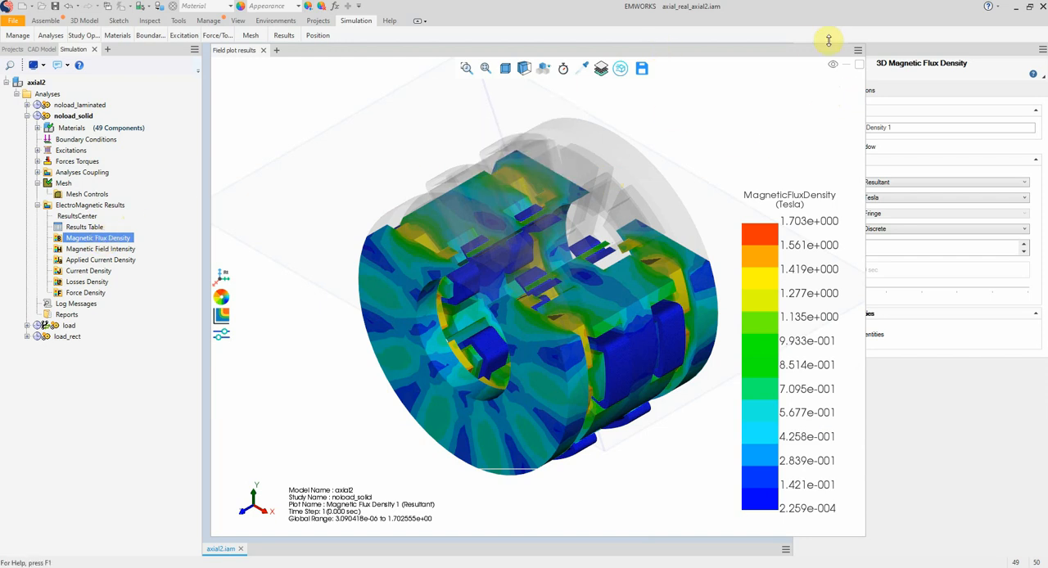
Create a 3D vector plot of the magnetic flux density with no clipping and inspect the flux directions.
{"action": "right_click", "coordinate": [93, 243]}
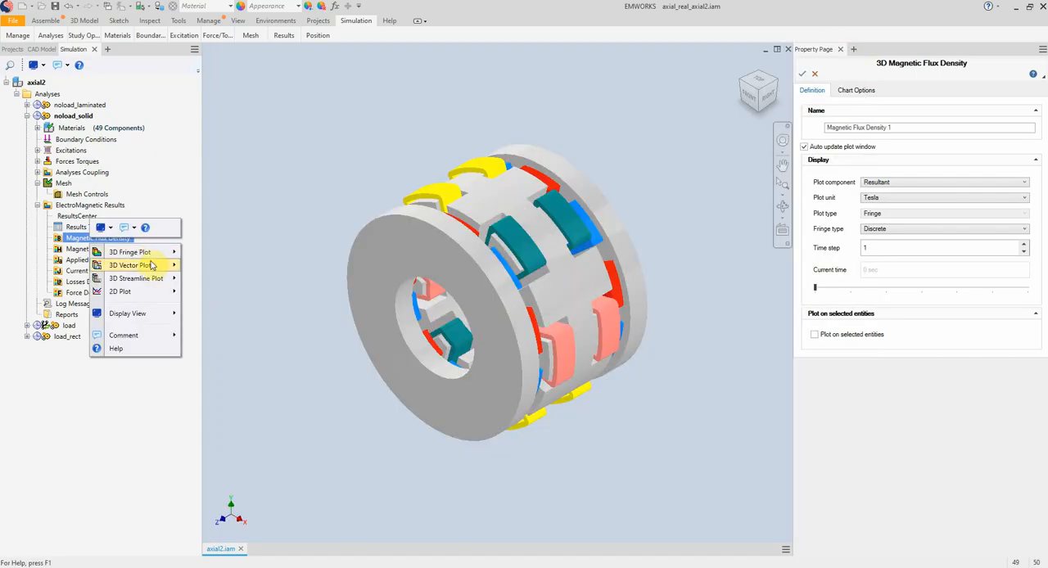
{"action": "mouse_move", "coordinate": [150, 268]}
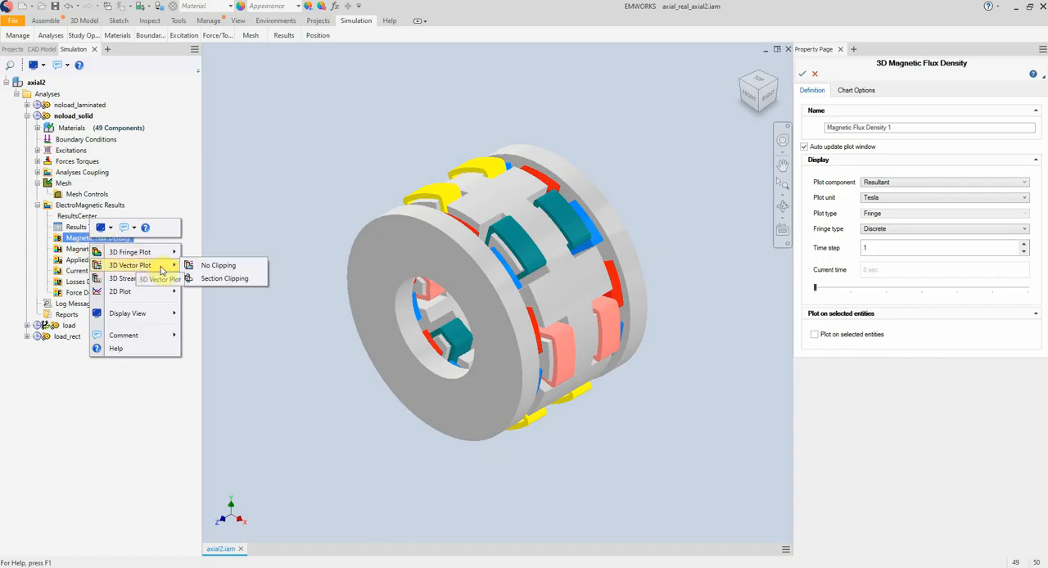
{"action": "left_click", "coordinate": [239, 269]}
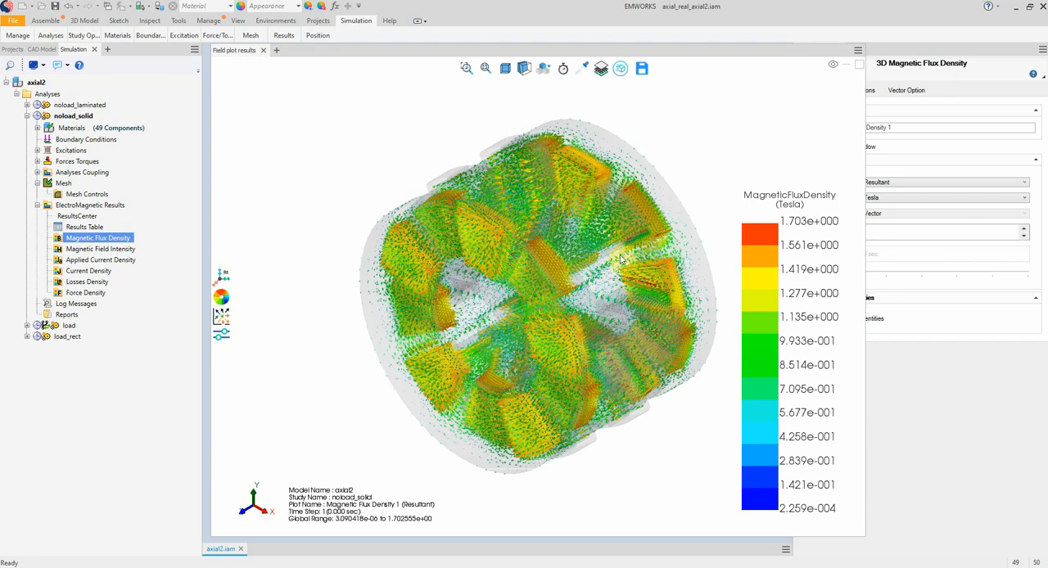
{"action": "left_click", "coordinate": [115, 238]}
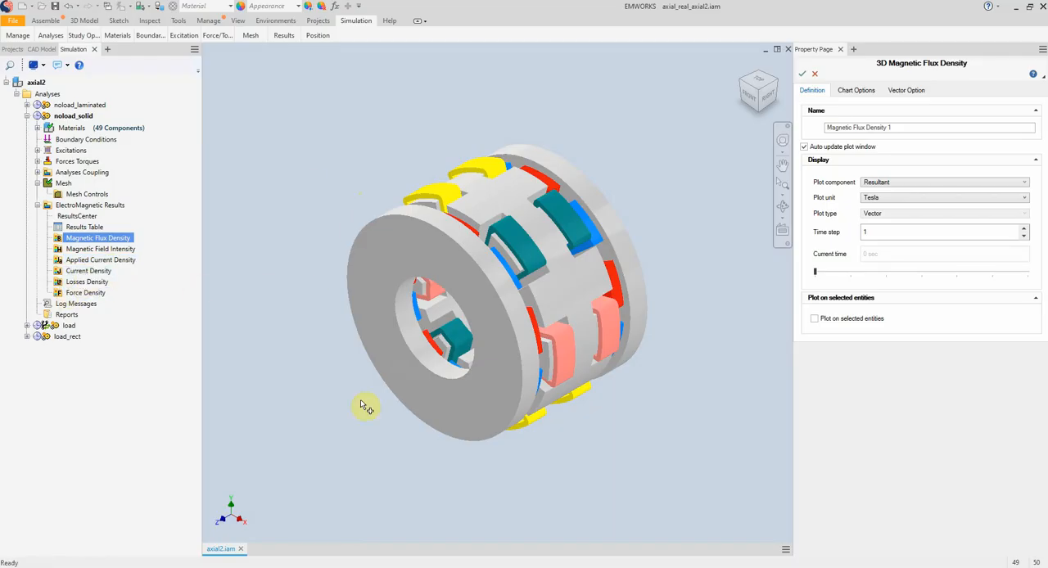
Create a 3D fringe plot of the magnetic field intensity with no clipping and view its Min/Max range options.
{"action": "right_click", "coordinate": [123, 248]}
{"action": "left_click", "coordinate": [142, 261]}
{"action": "left_click", "coordinate": [238, 255]}
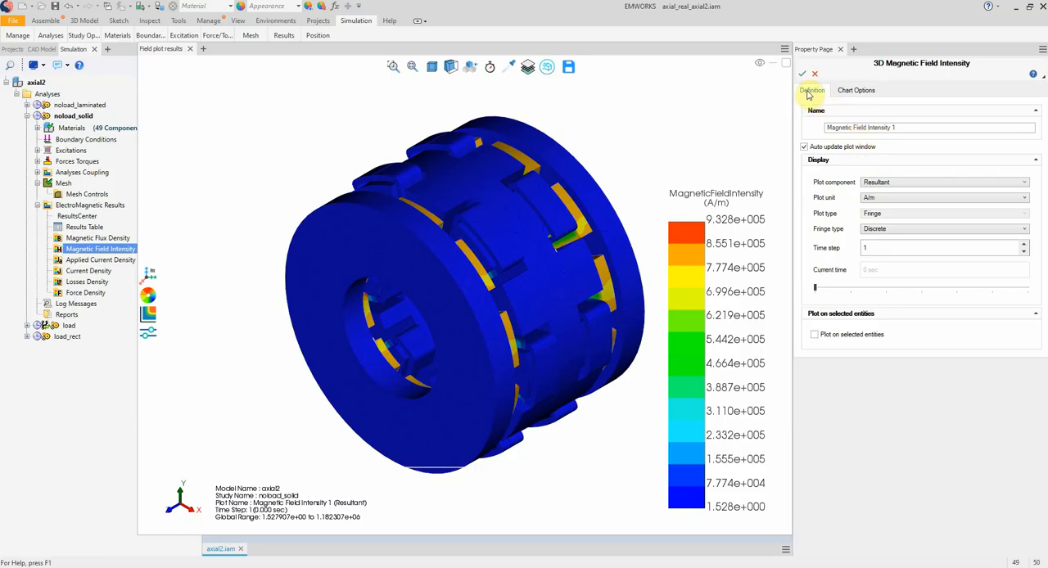
{"action": "left_click", "coordinate": [850, 93]}
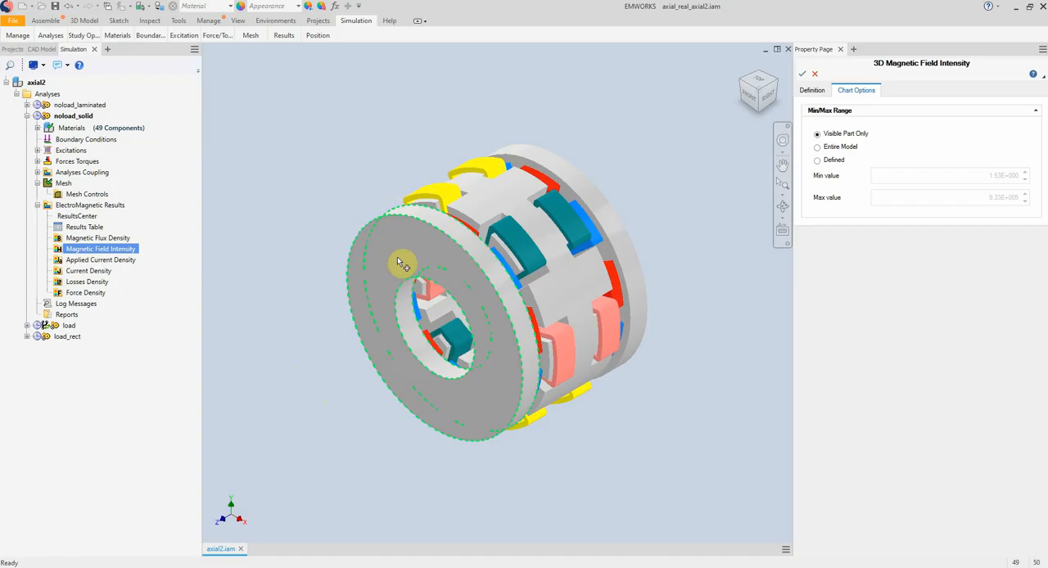
{"action": "mouse_move", "coordinate": [398, 262]}
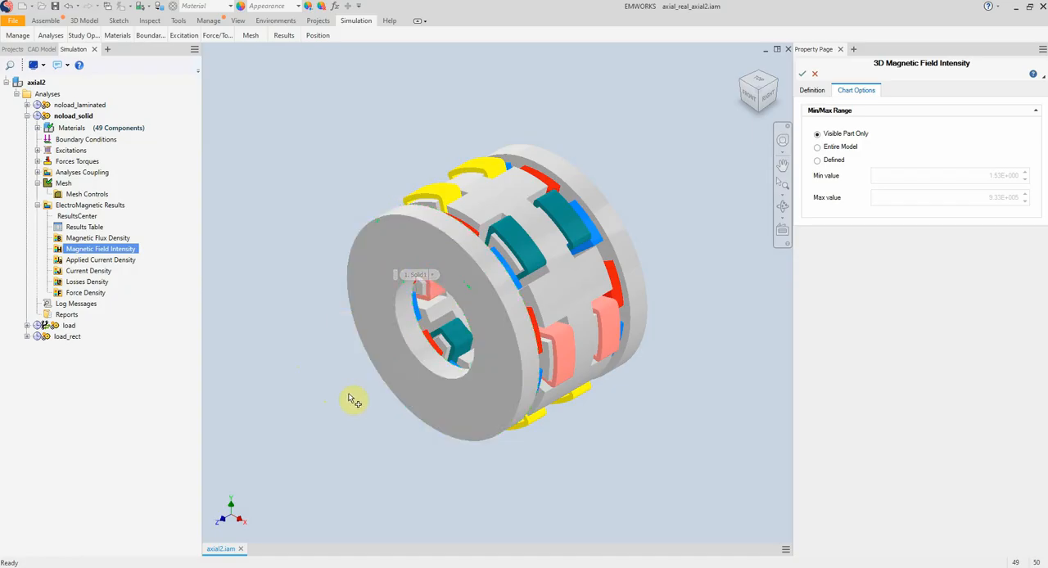